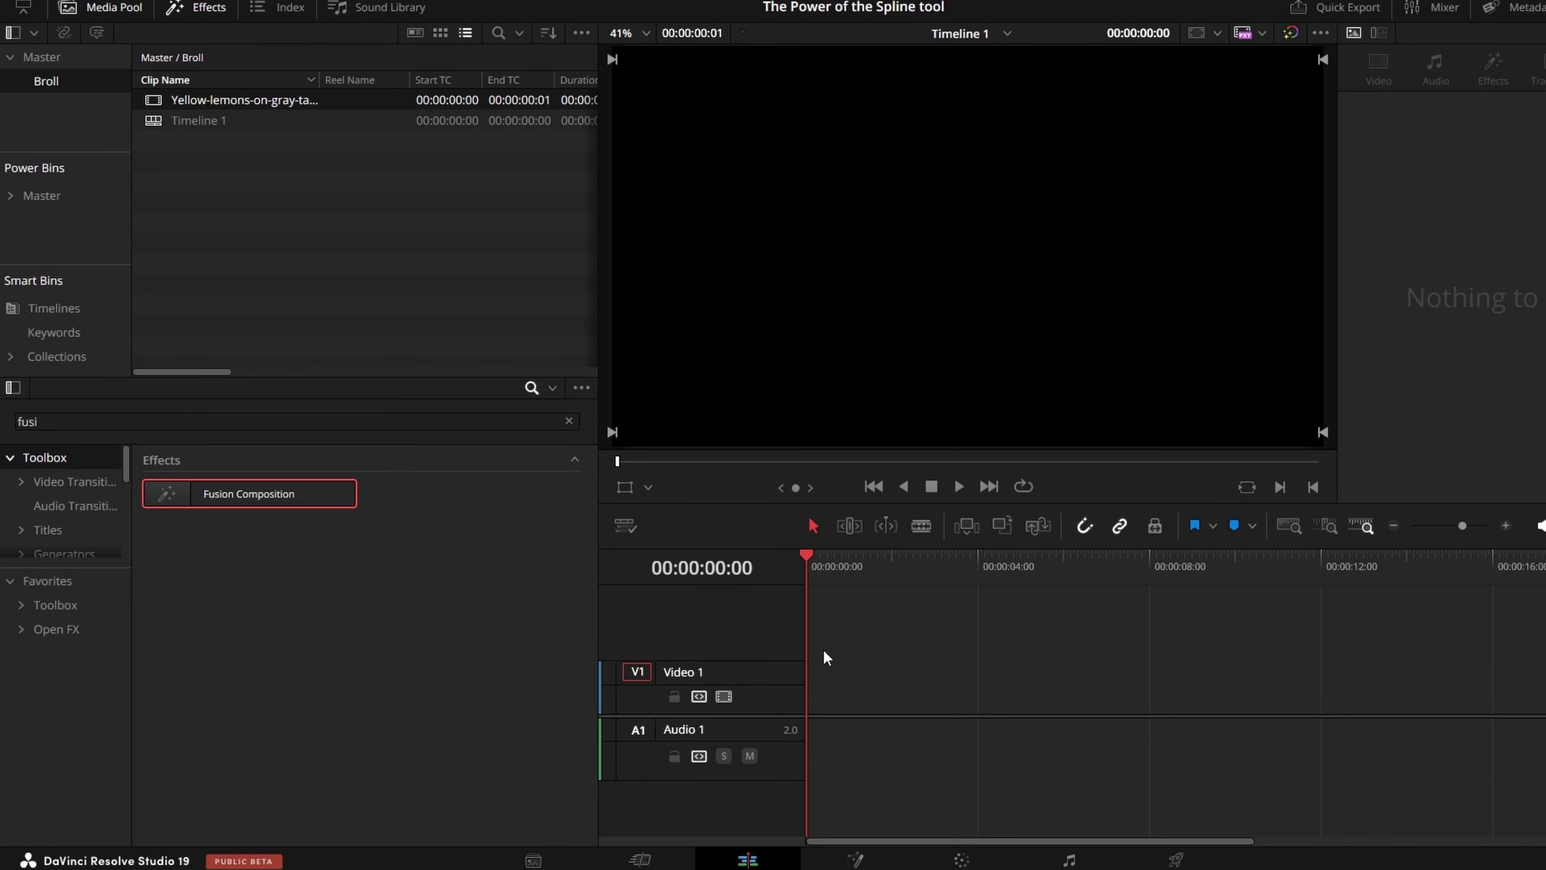
- Place a Fusion Composition clip at the start of the V1 track and select it
{"action": "left_click_drag", "start_coordinate": [246, 494], "coordinate": [804, 694]}
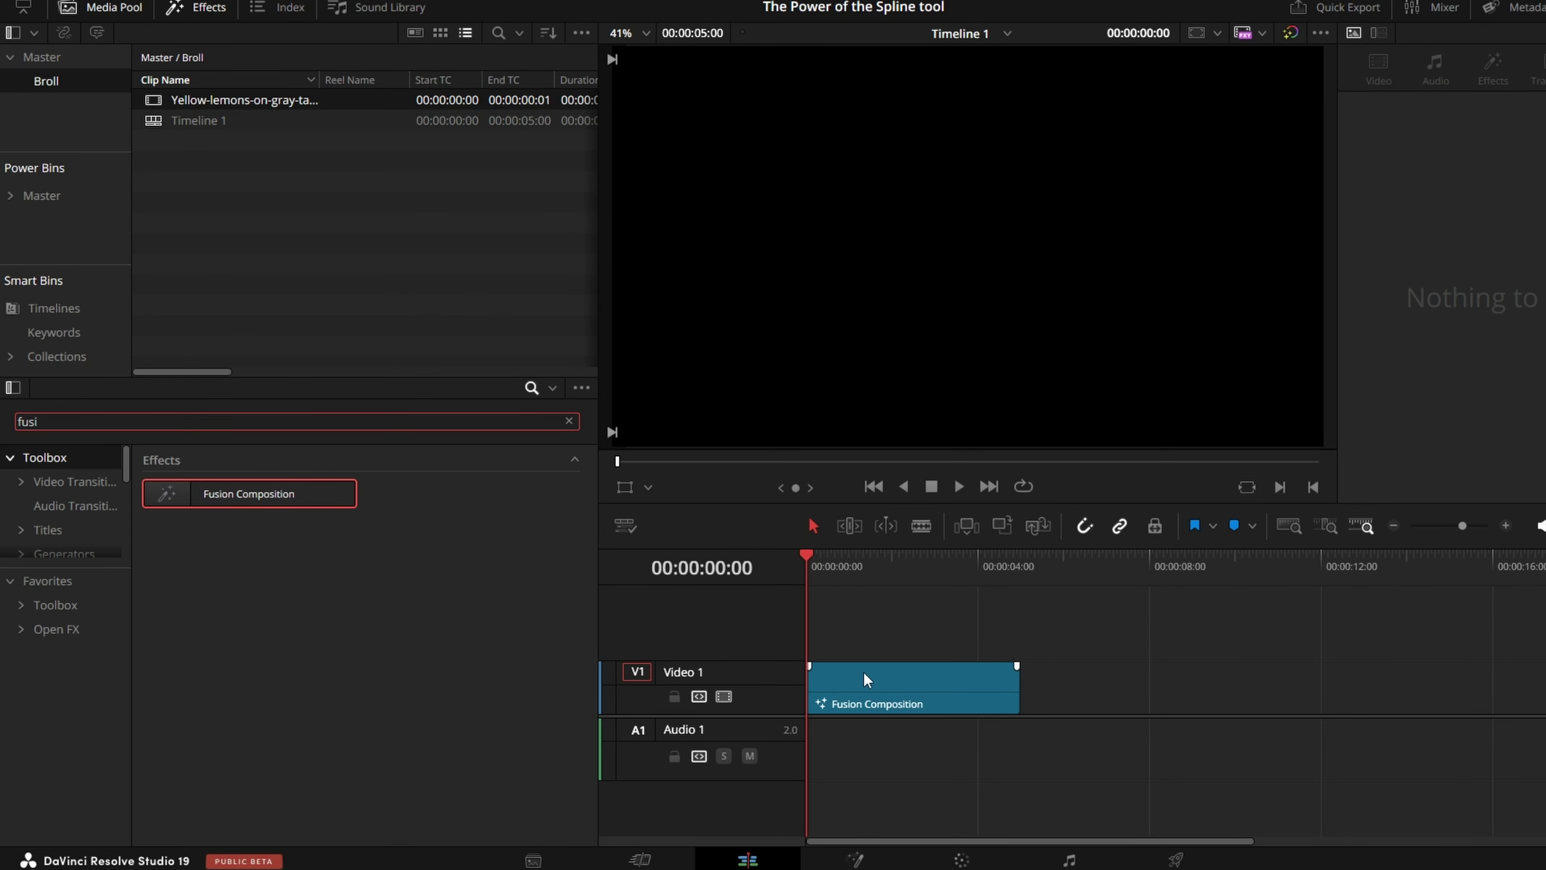
{"action": "left_click", "coordinate": [867, 679]}
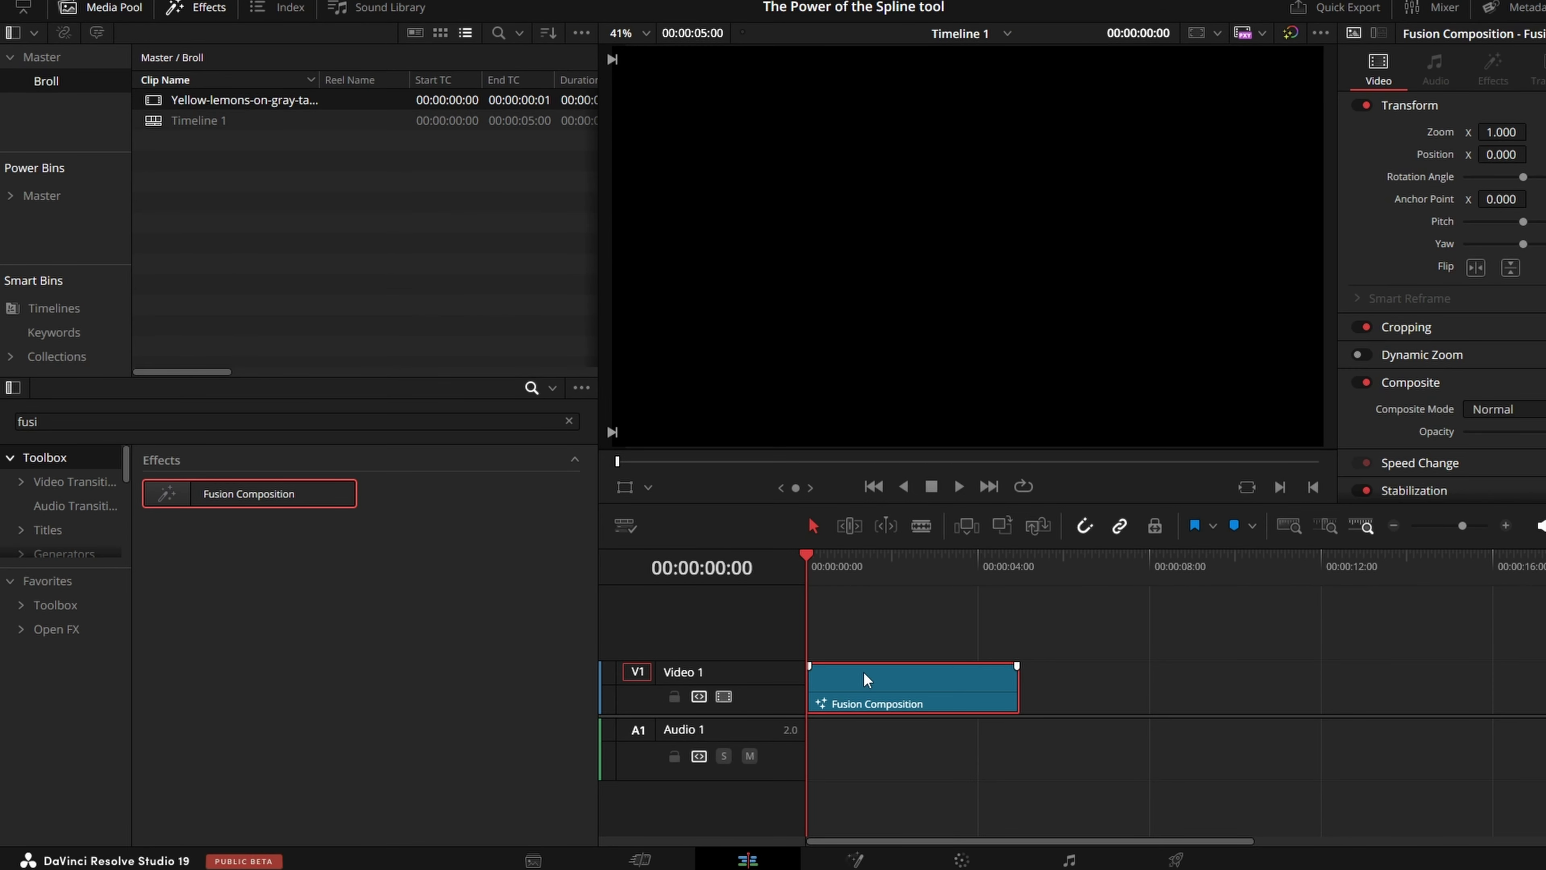
- Open the clip in Fusion and add a Background node wired into MediaOut1, placed below it
{"action": "right_click", "coordinate": [864, 677]}
{"action": "left_click", "coordinate": [907, 551]}
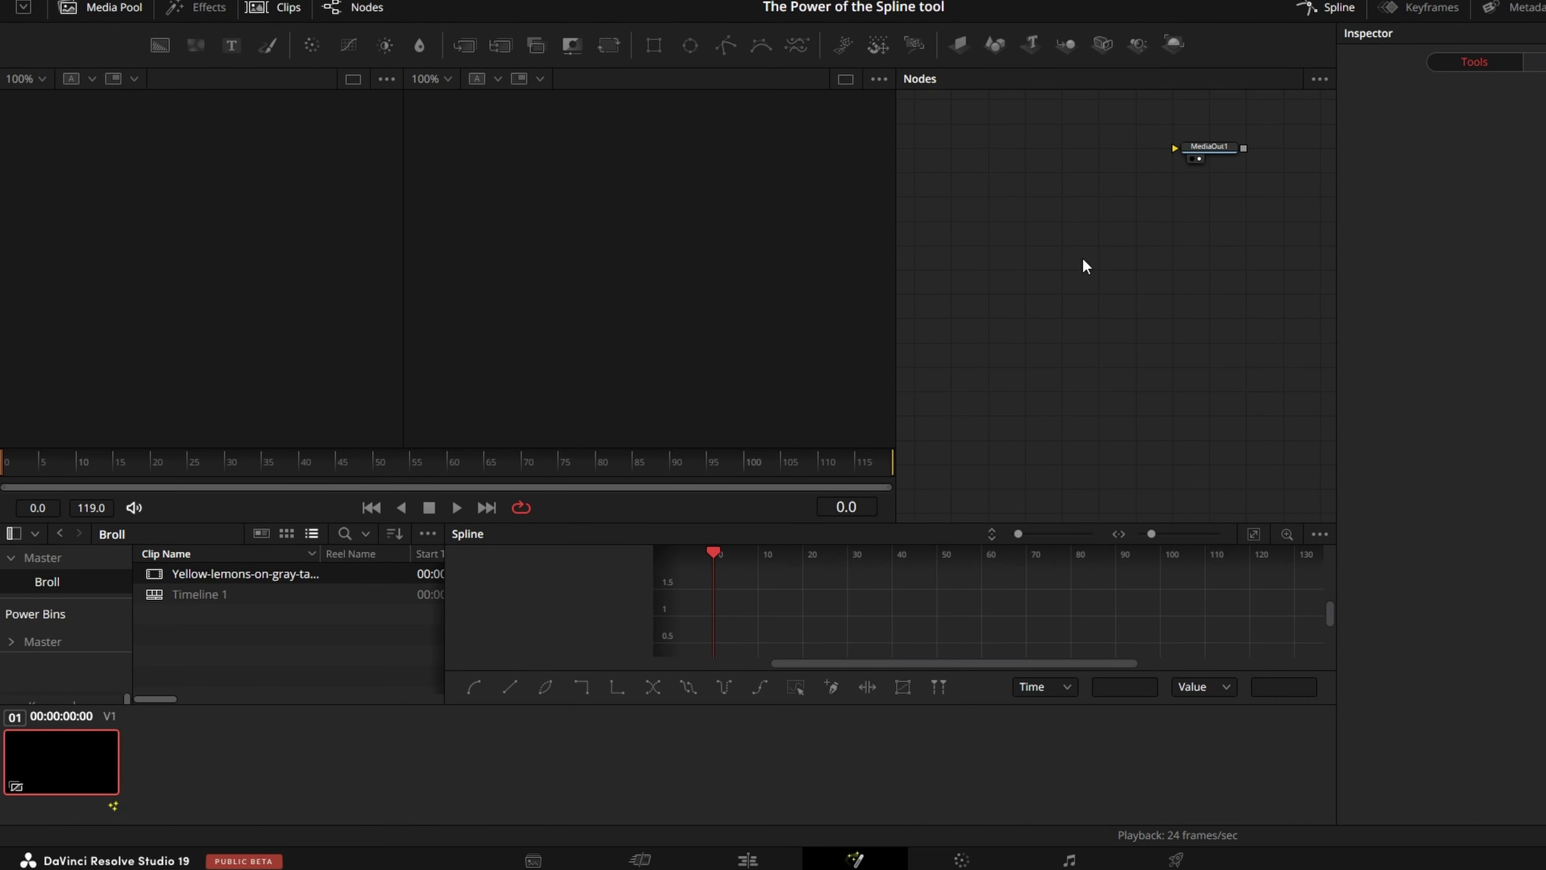
{"action": "left_click_drag", "start_coordinate": [152, 49], "coordinate": [907, 494]}
{"action": "left_click", "coordinate": [1214, 147]}
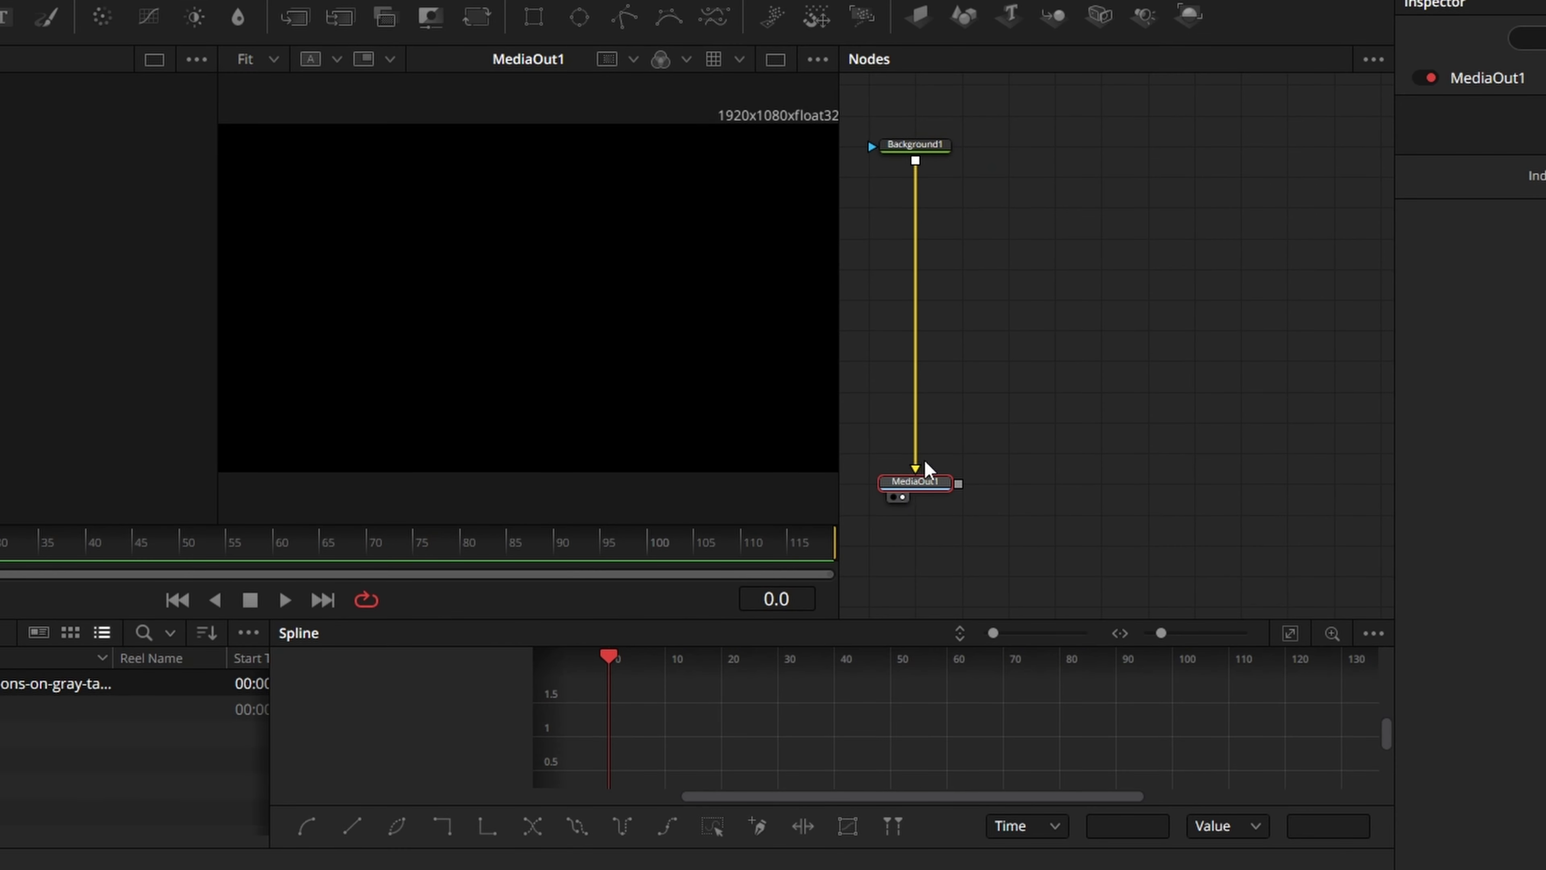
{"action": "left_click_drag", "start_coordinate": [946, 332], "coordinate": [1078, 385]}
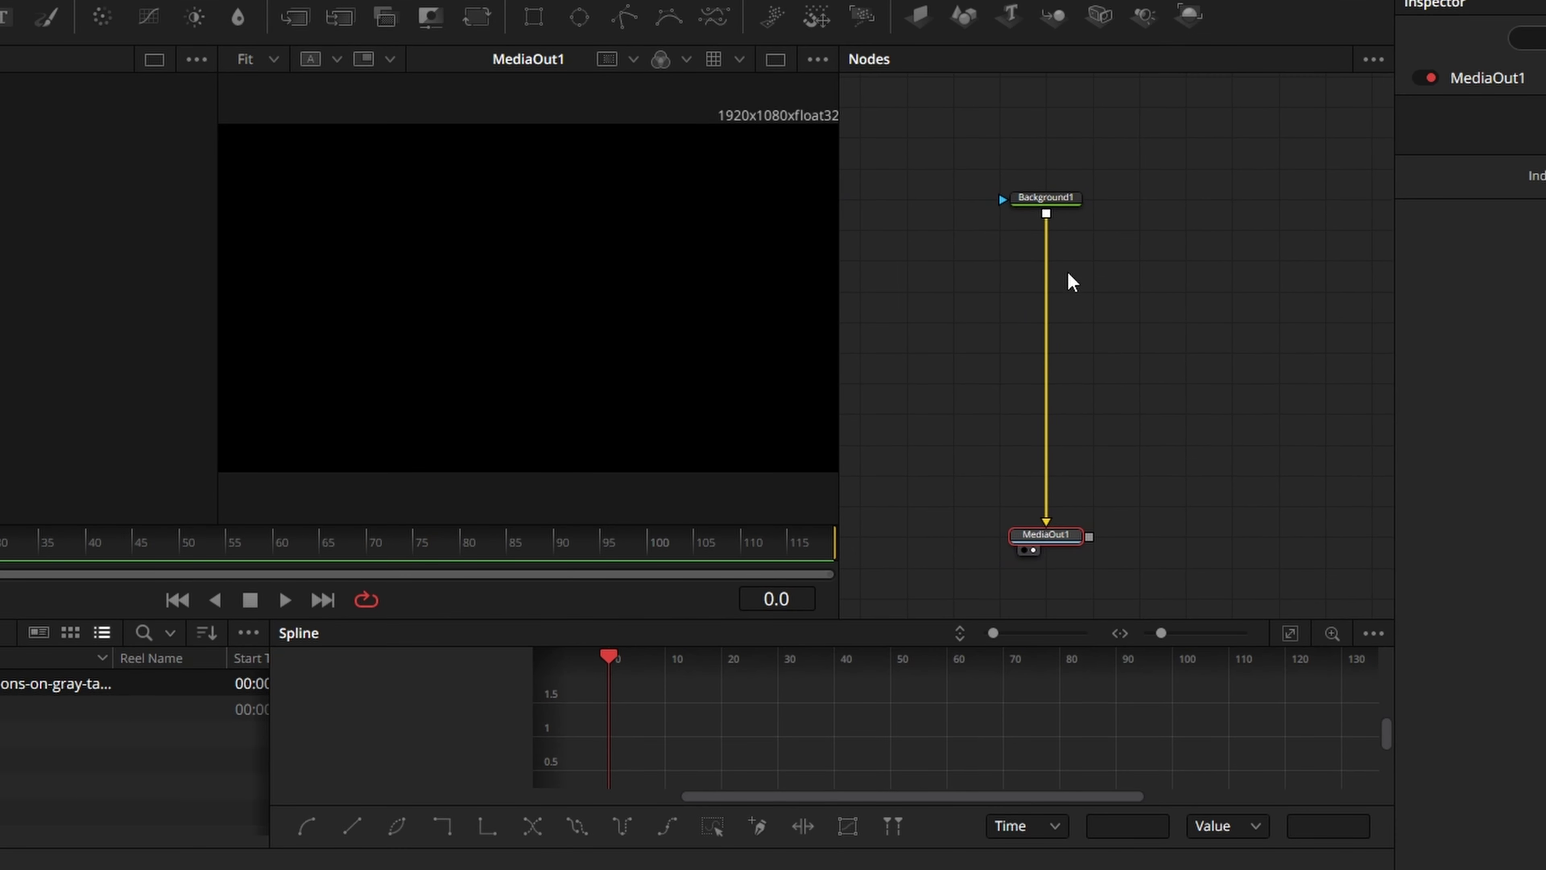
- Set Background1's alpha to 0 so the background is fully transparent
{"action": "left_click", "coordinate": [1054, 193]}
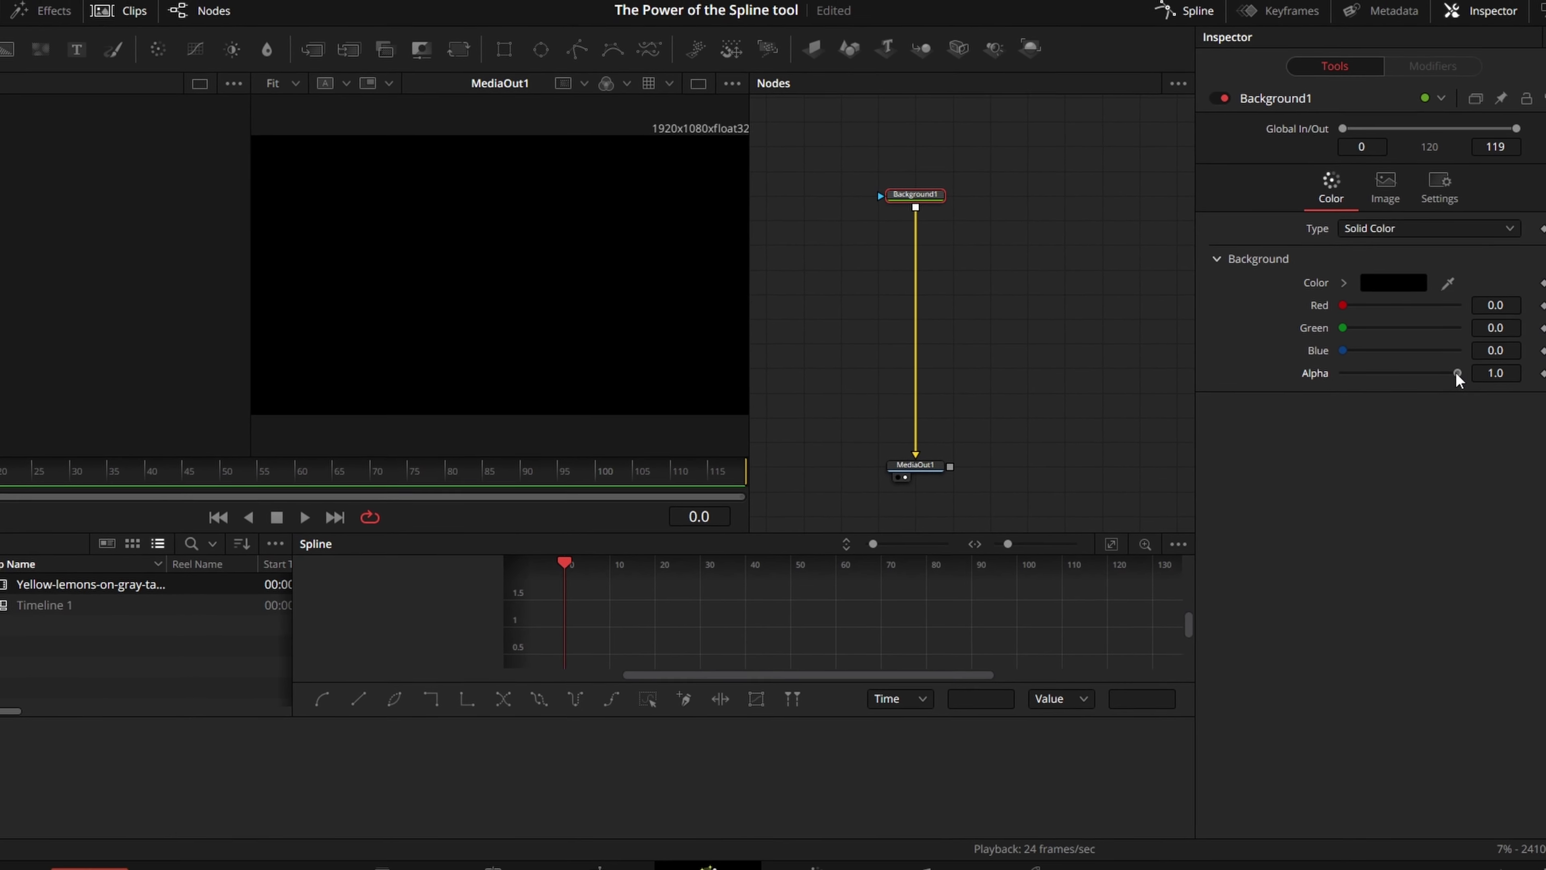
{"action": "left_click_drag", "start_coordinate": [1456, 373], "coordinate": [1260, 390]}
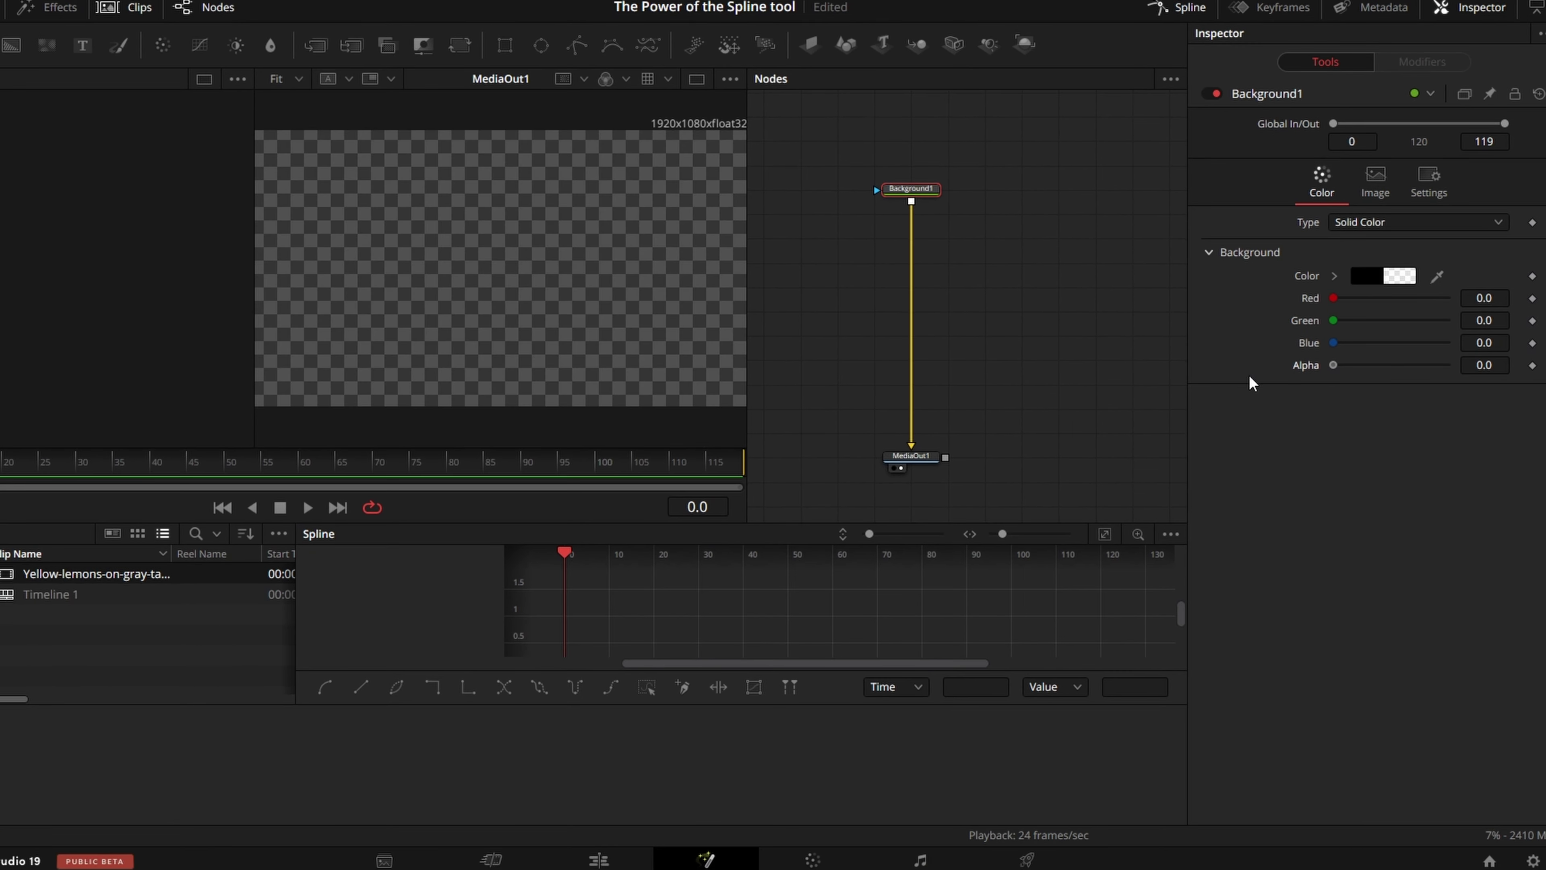
{"action": "left_click", "coordinate": [1037, 273]}
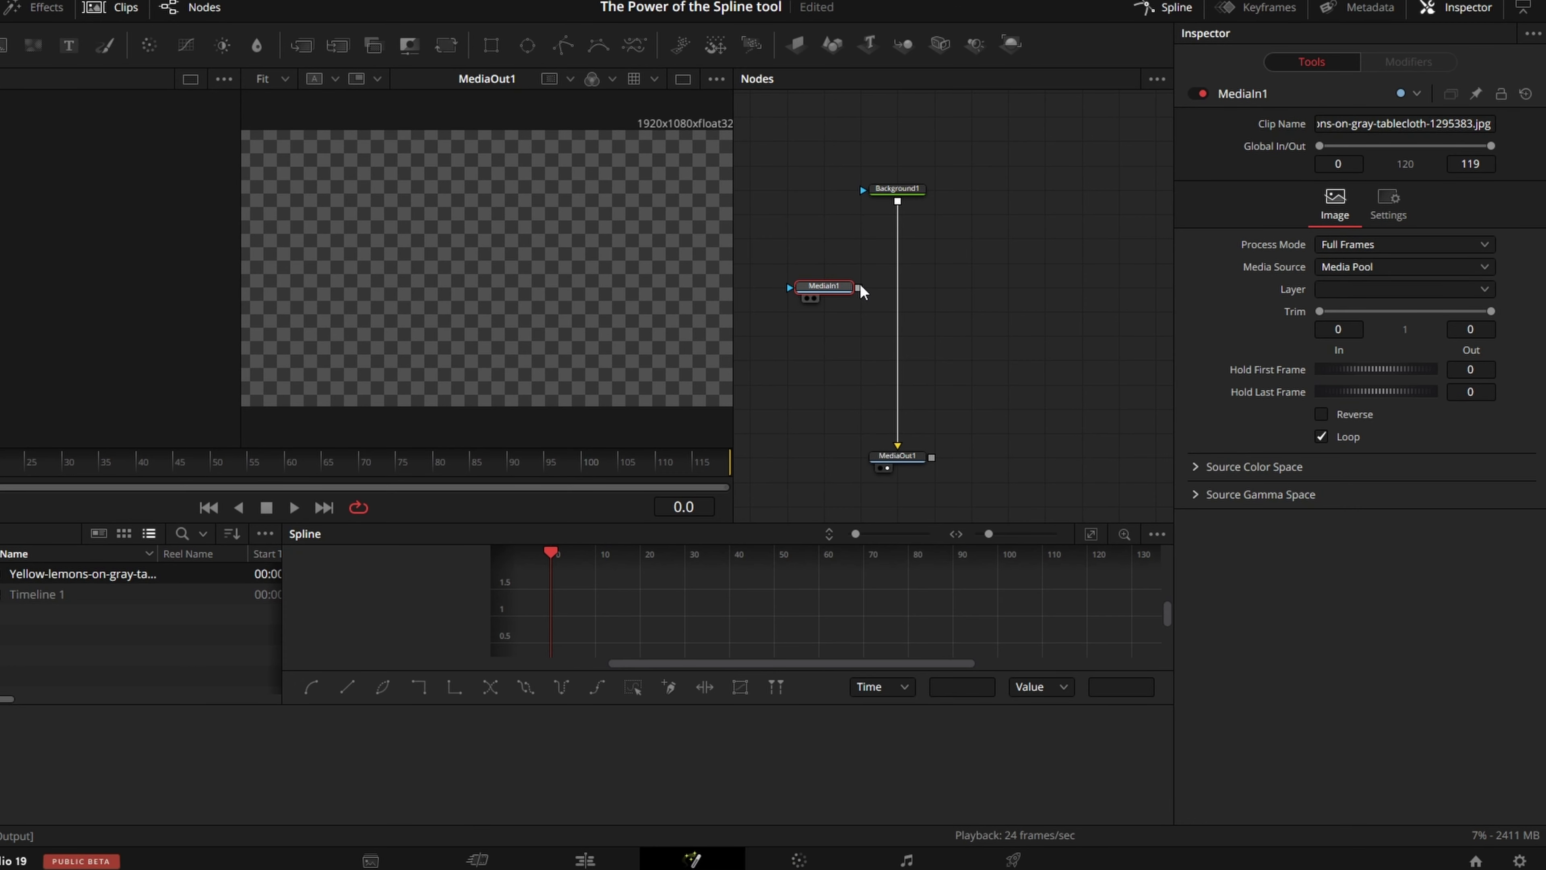
- Merge the lemon photo's MediaIn1 over Background1 through a new Merge1 node
{"action": "left_click_drag", "start_coordinate": [860, 285], "coordinate": [899, 198]}
{"action": "left_click_drag", "start_coordinate": [804, 291], "coordinate": [769, 291]}
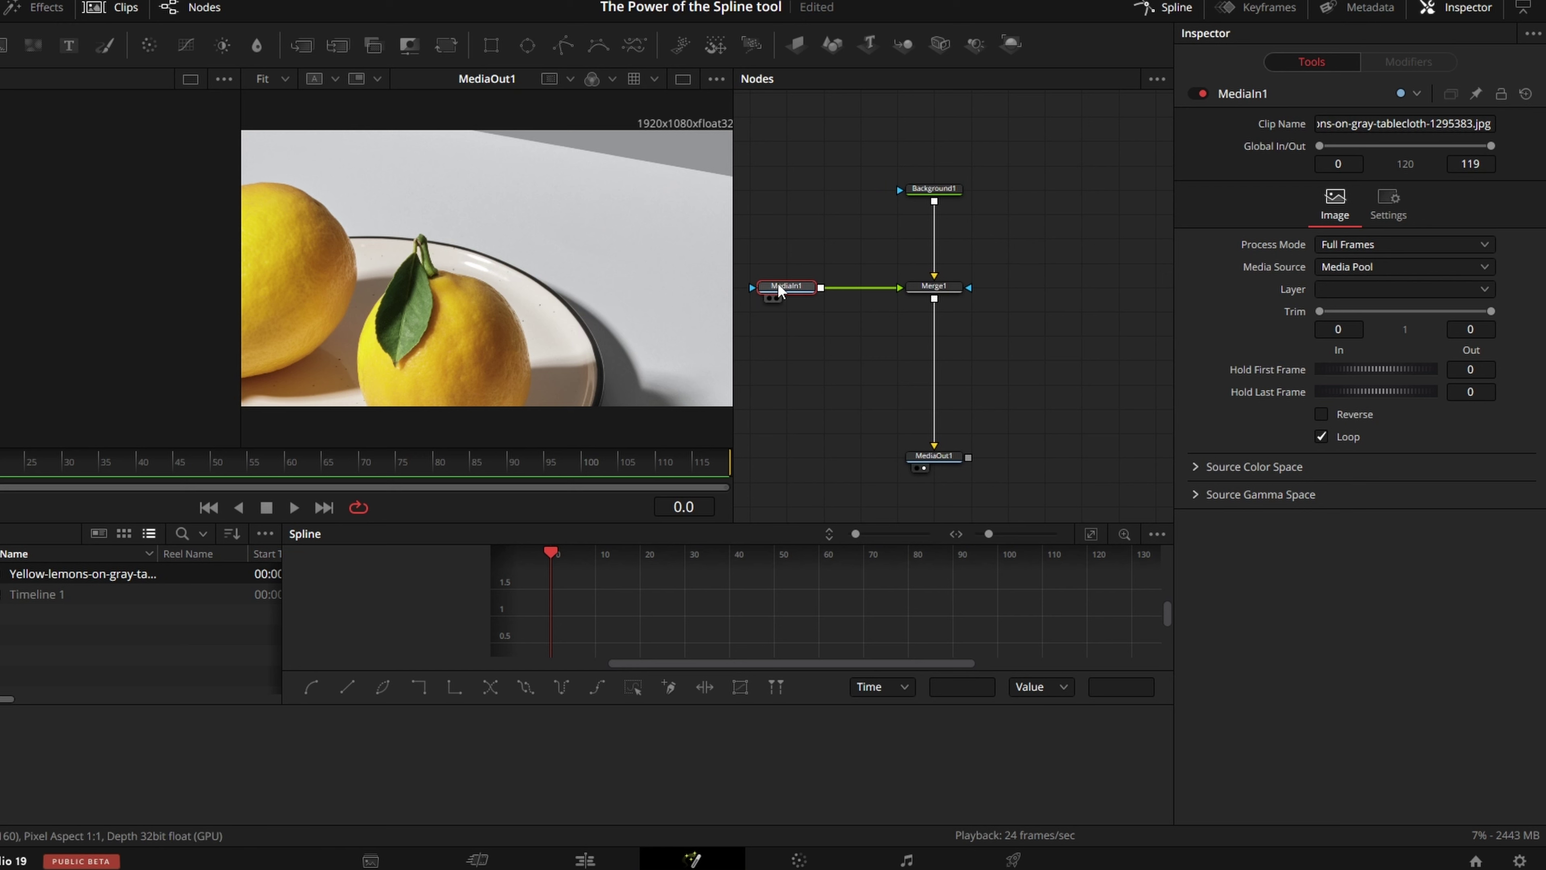
{"action": "mouse_move", "coordinate": [783, 289]}
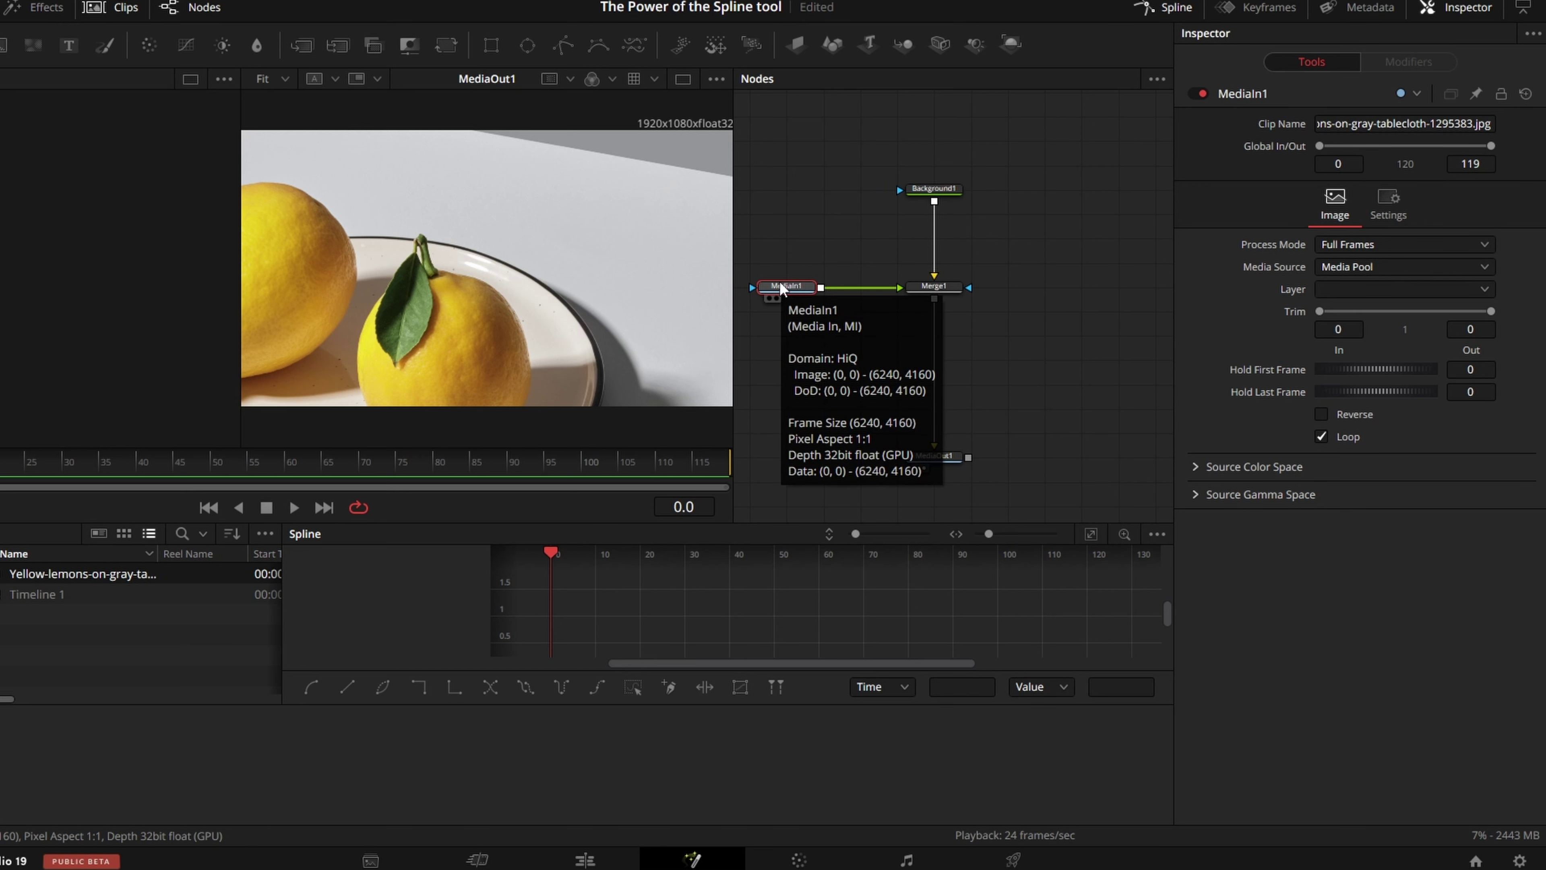
- Insert a Transform node after MediaIn1 and shrink its Size to 0.317
{"action": "key", "text": "shift+space"}
{"action": "type", "text": "trans"}
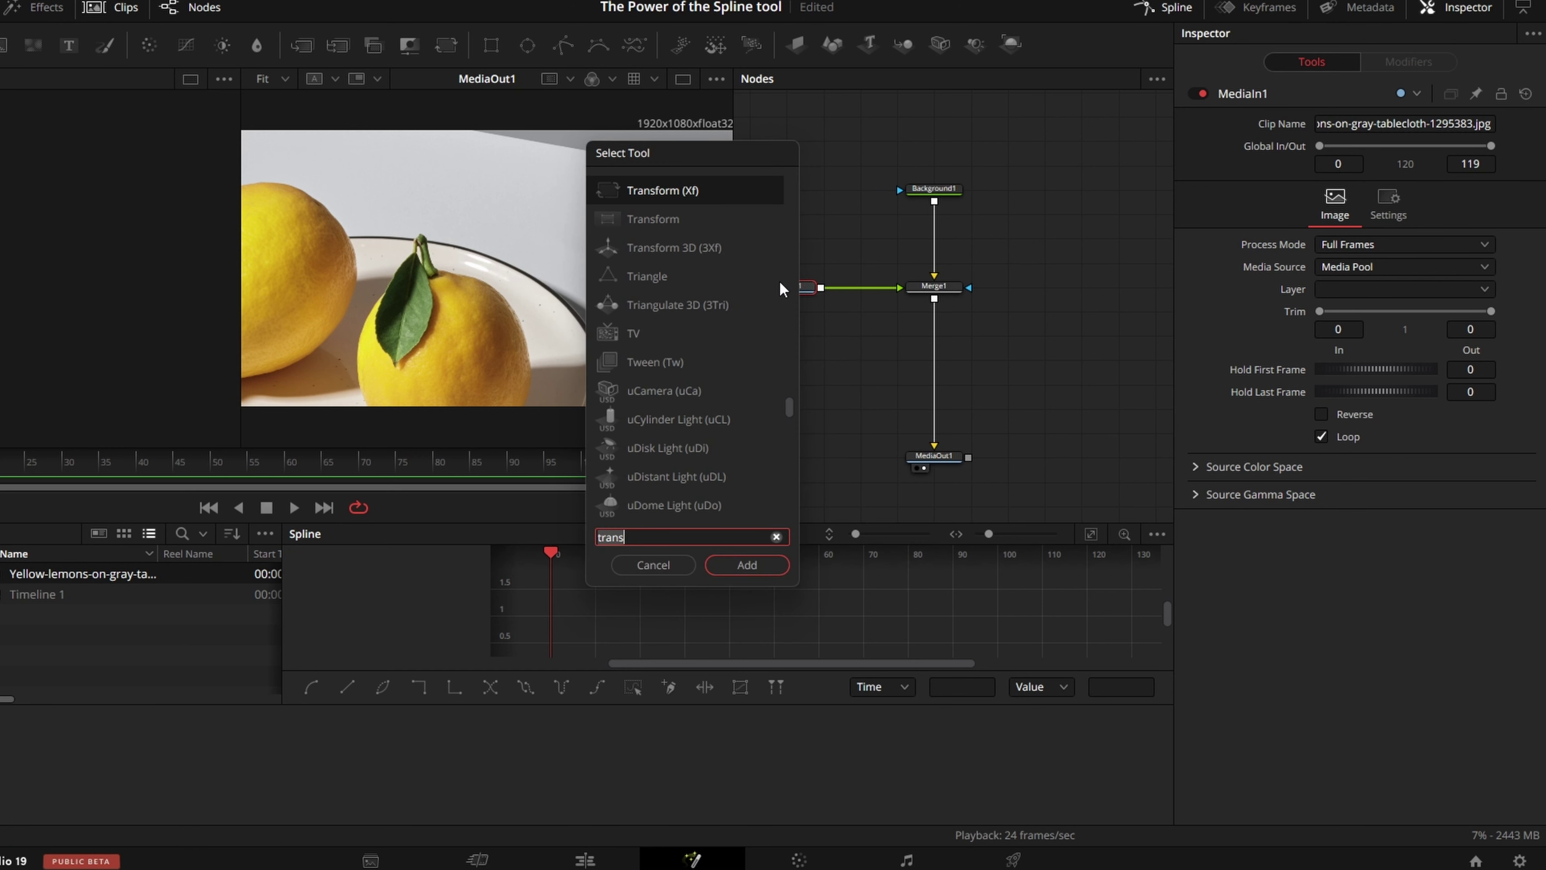
{"action": "key", "text": "Return"}
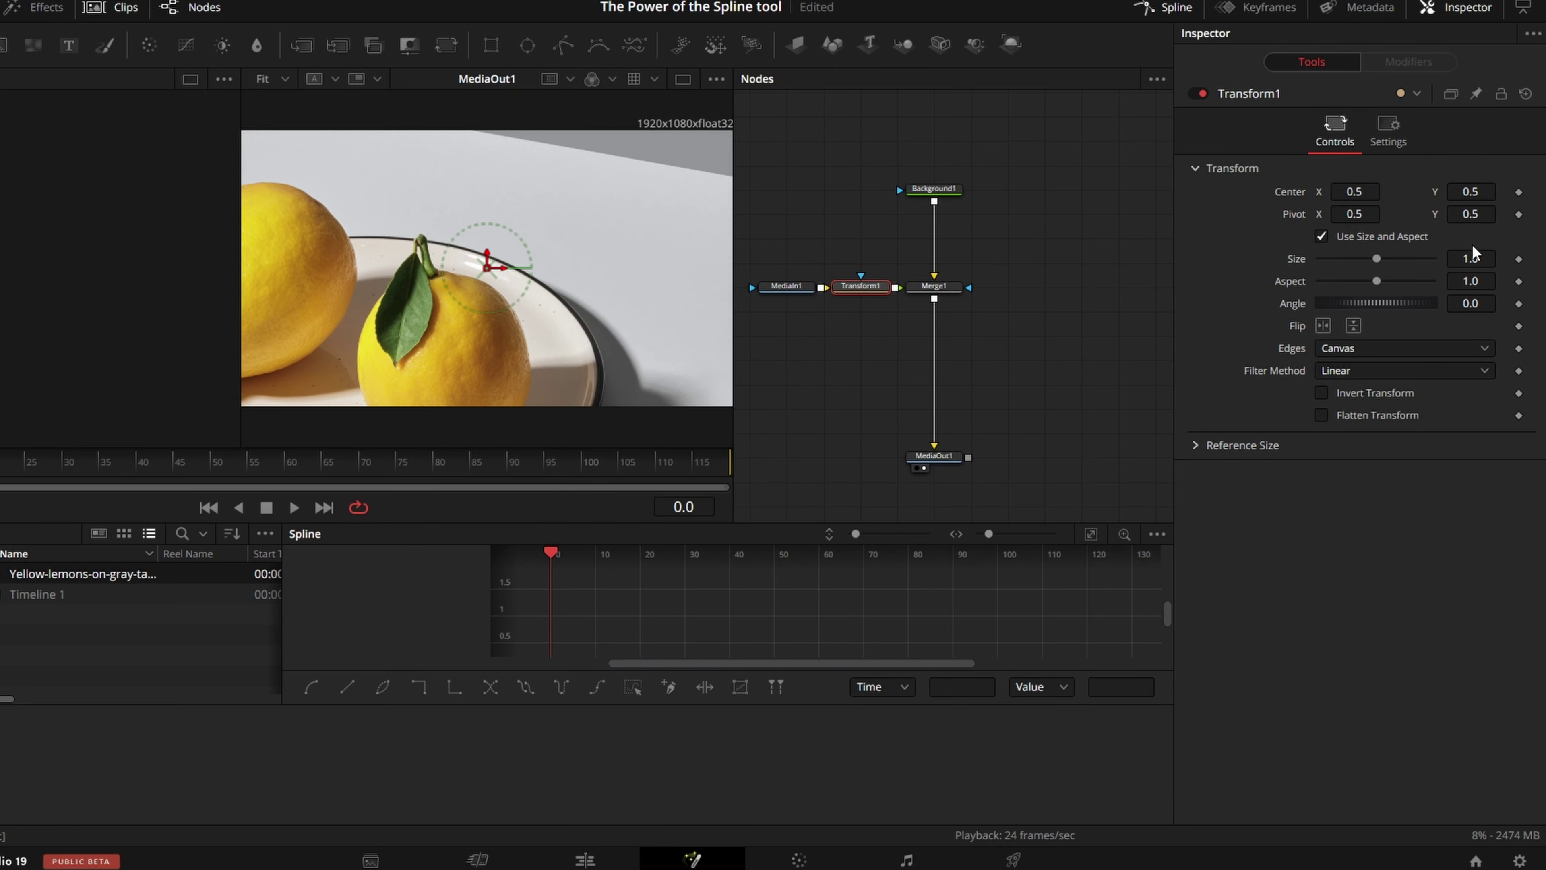
{"action": "left_click_drag", "start_coordinate": [1479, 258], "coordinate": [1437, 258]}
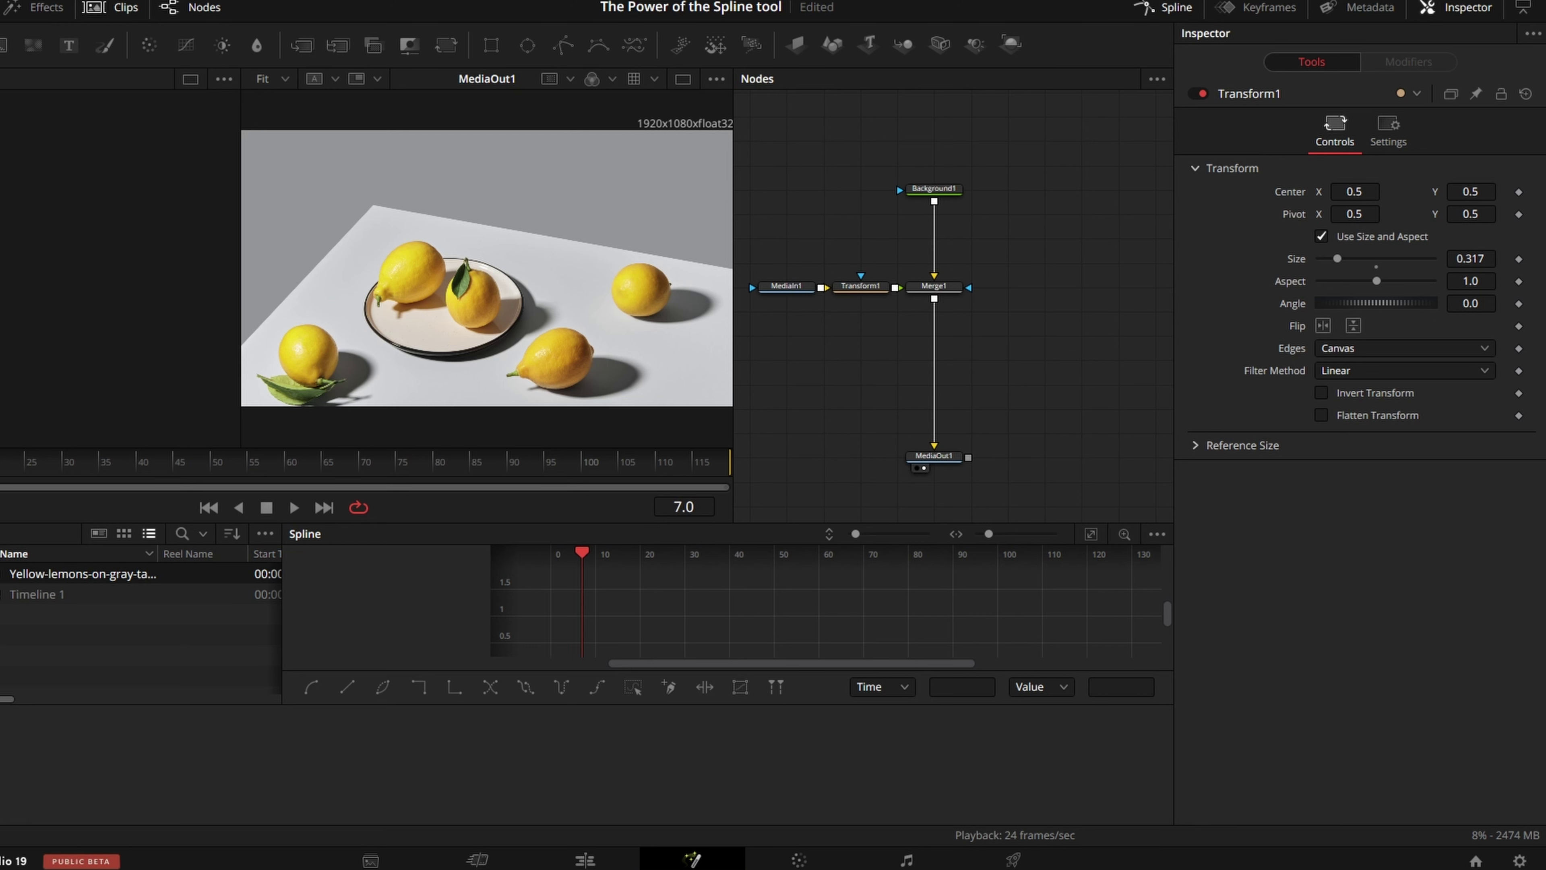
- Keyframe Transform1's Size from 0.317 at frame 0 to 0.785 at frame 20
{"action": "left_click", "coordinate": [866, 286]}
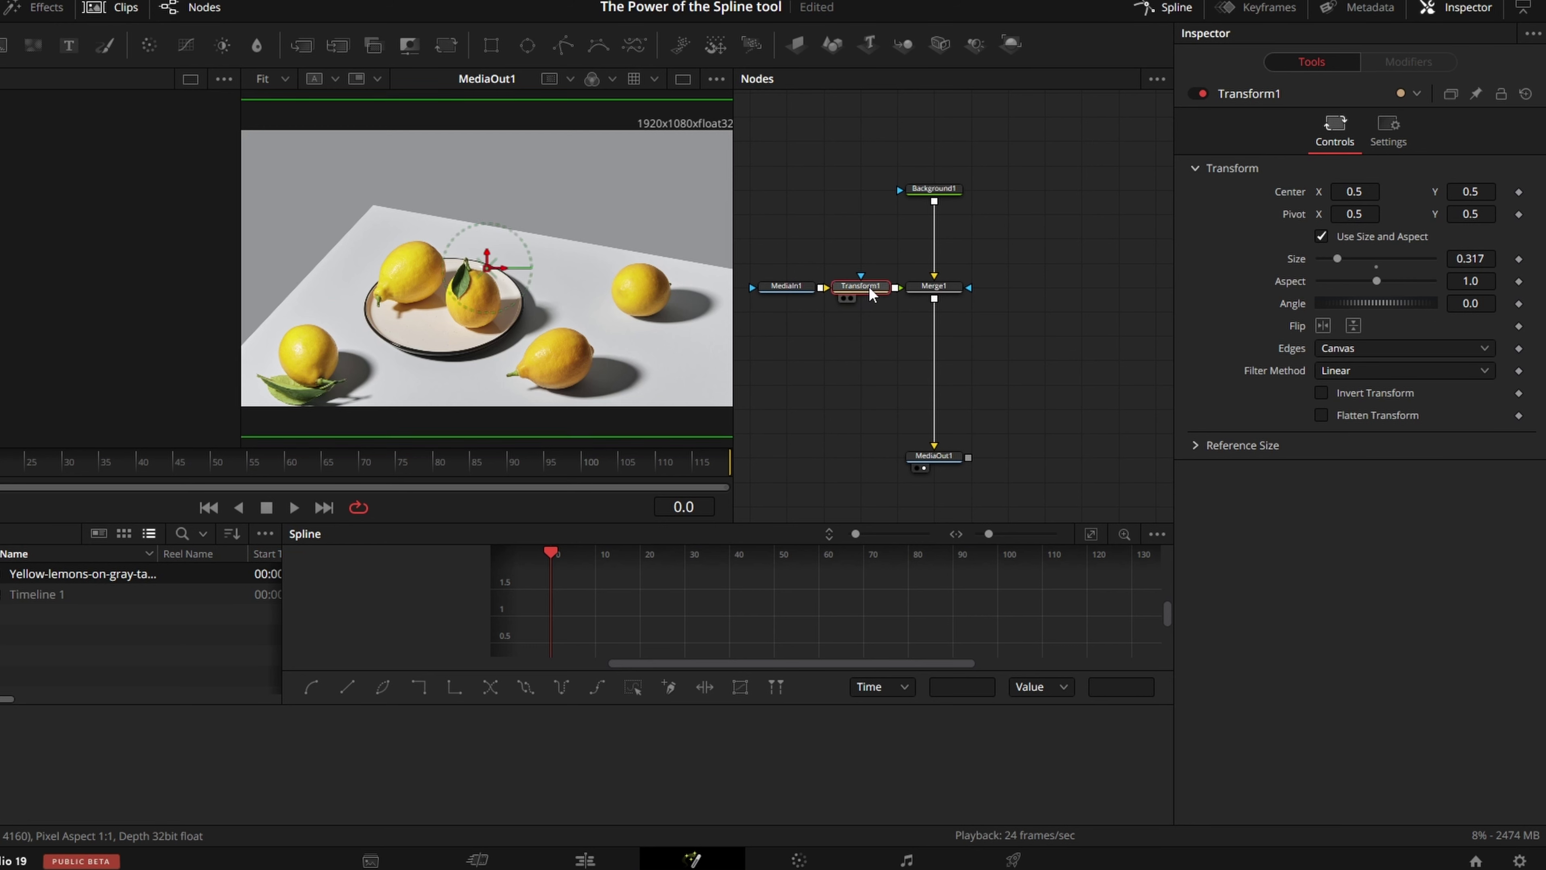
{"action": "left_click", "coordinate": [1518, 259]}
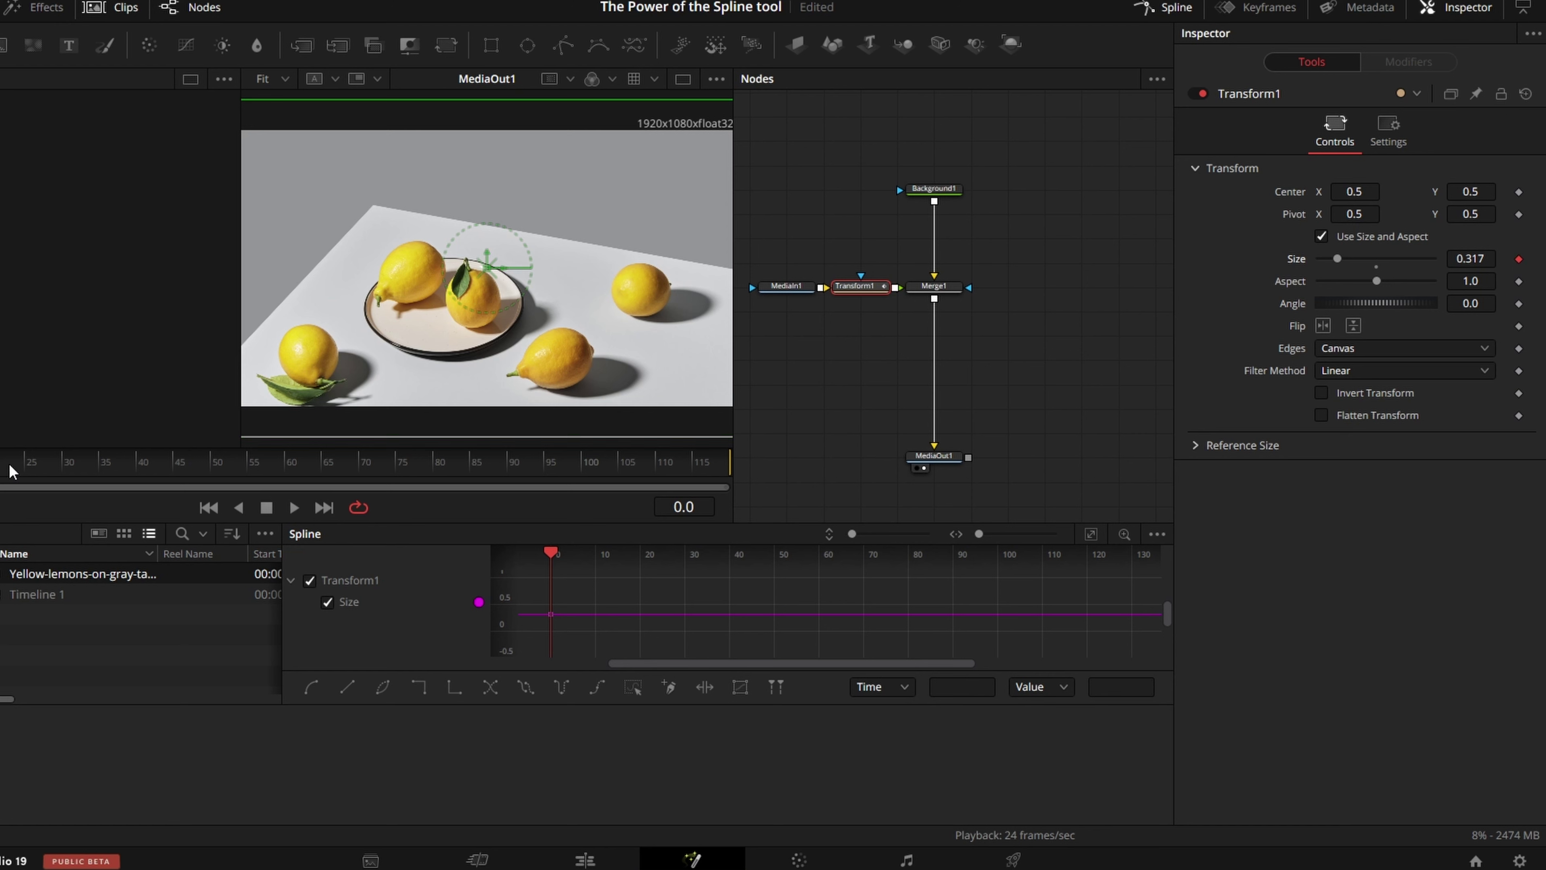
{"action": "left_click_drag", "start_coordinate": [1, 463], "coordinate": [2, 463]}
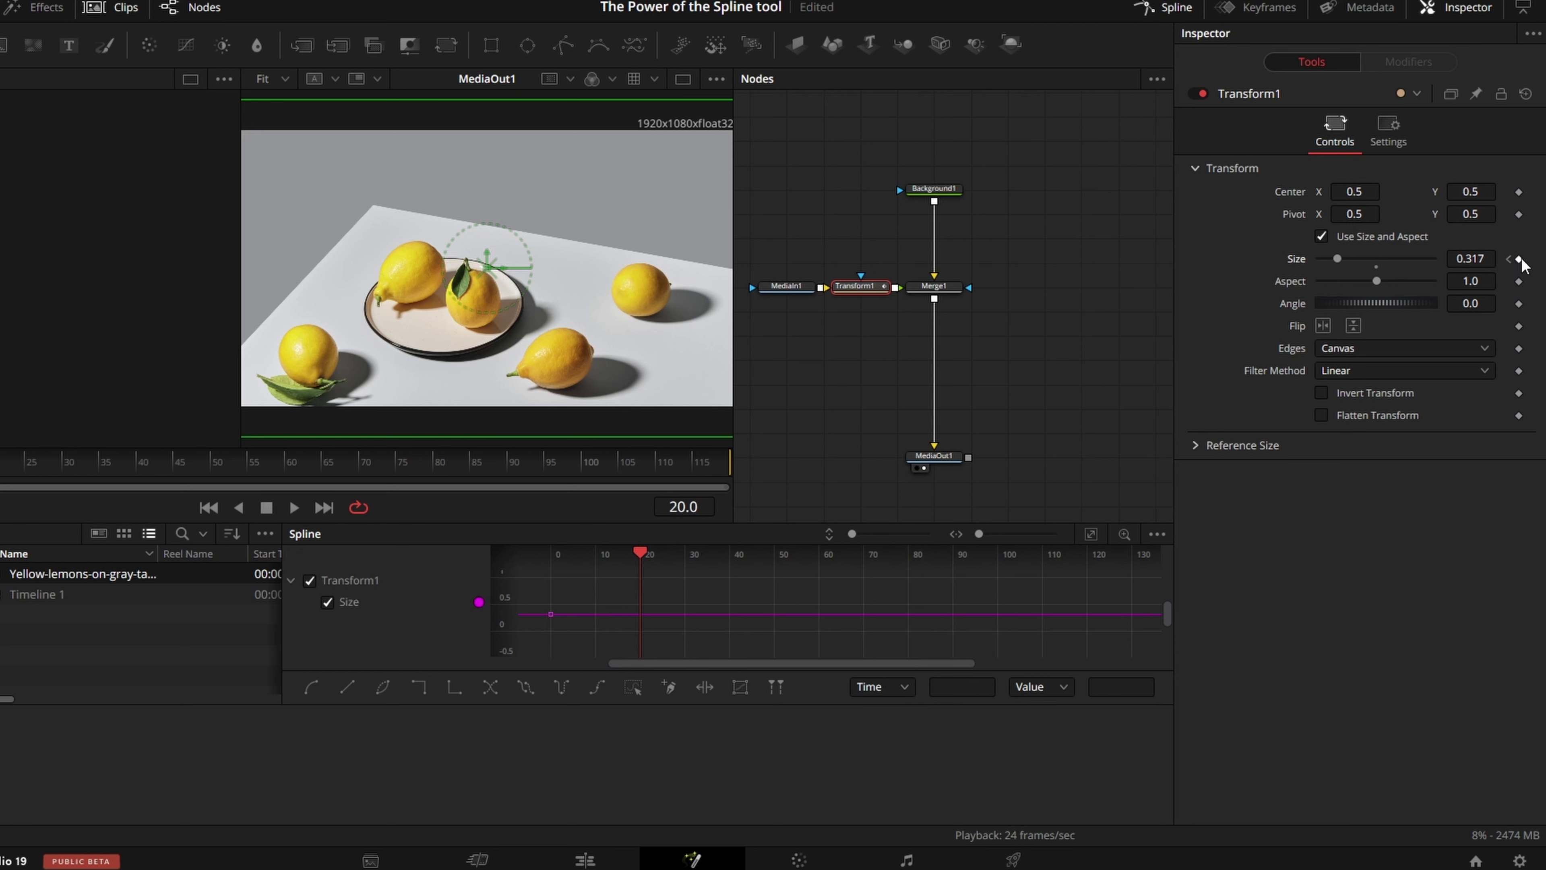
{"action": "left_click_drag", "start_coordinate": [1484, 267], "coordinate": [1543, 267]}
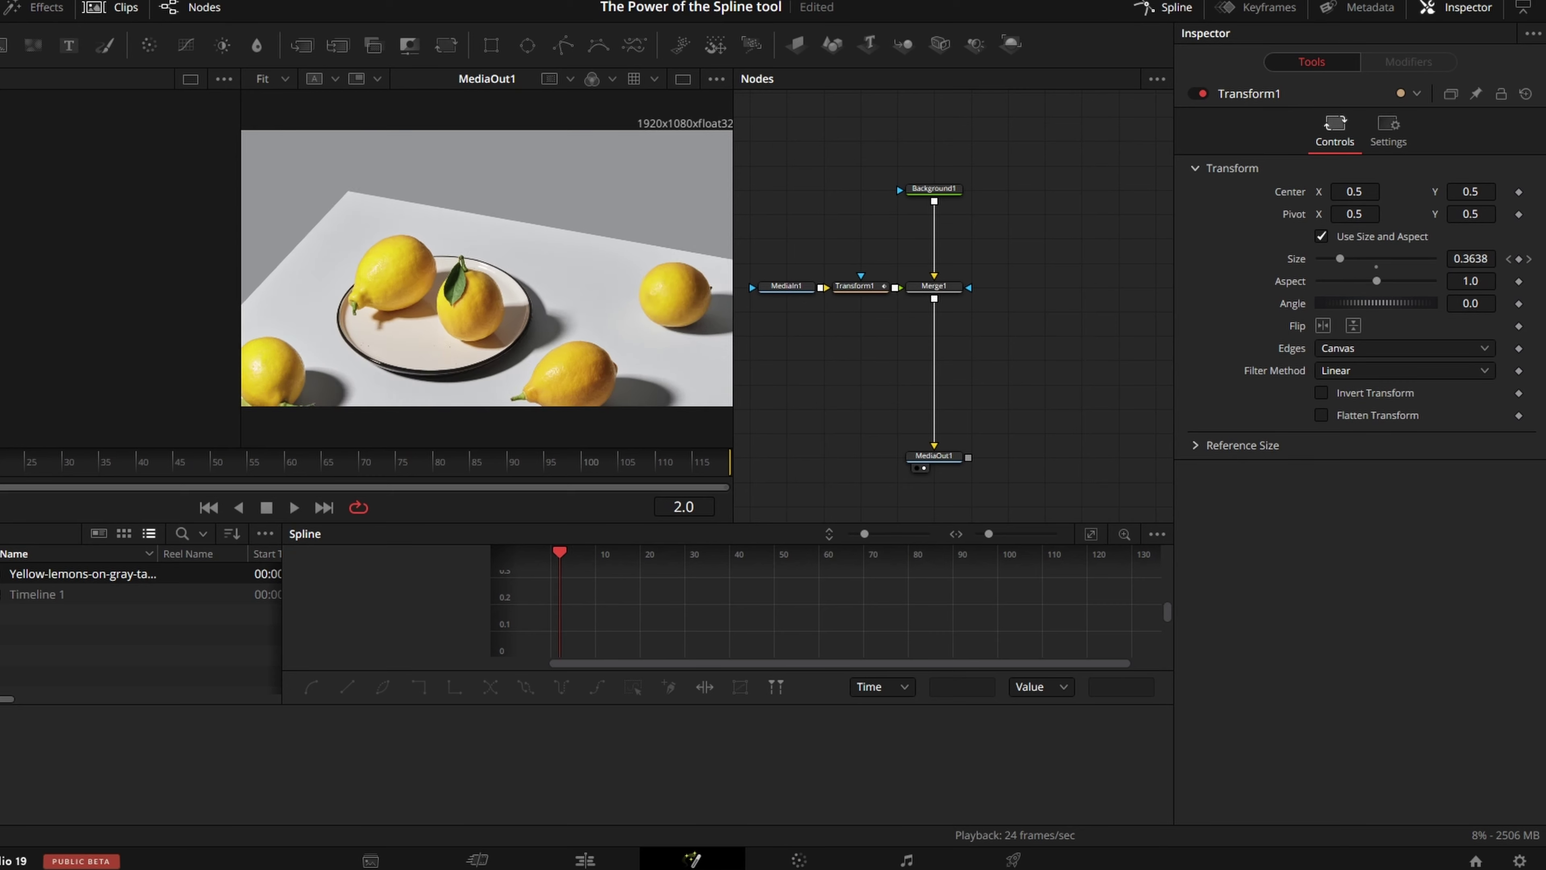
{"action": "key", "text": "Left"}
{"action": "key", "text": "Left"}
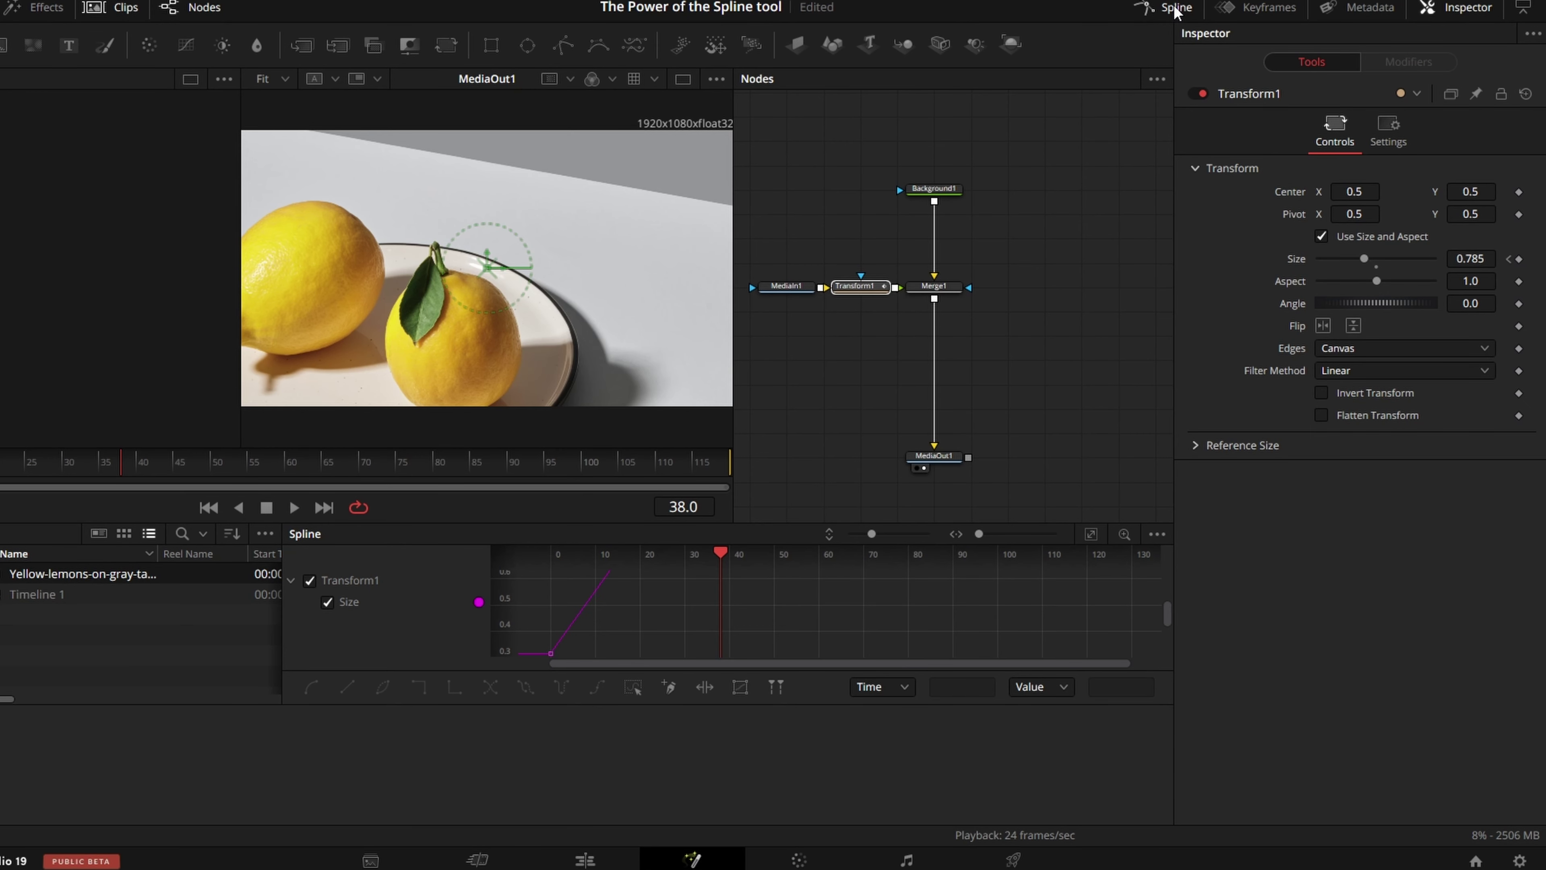
- Display Transform1's Size curve in the Spline editor via the Show Only Selected Tool option
{"action": "left_click", "coordinate": [1173, 8]}
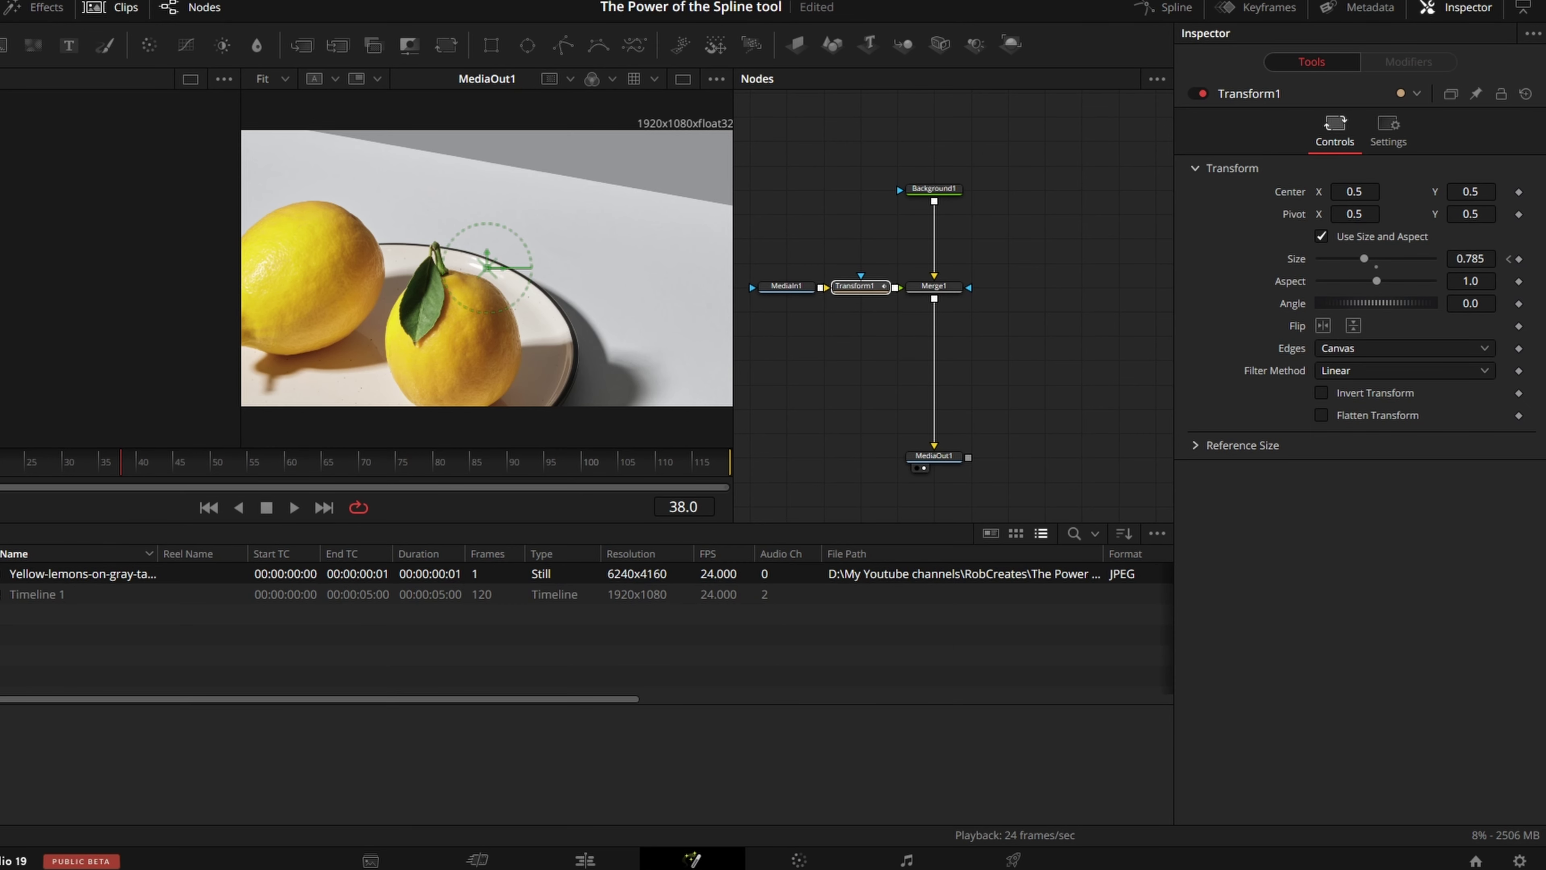
{"action": "left_click", "coordinate": [1170, 9]}
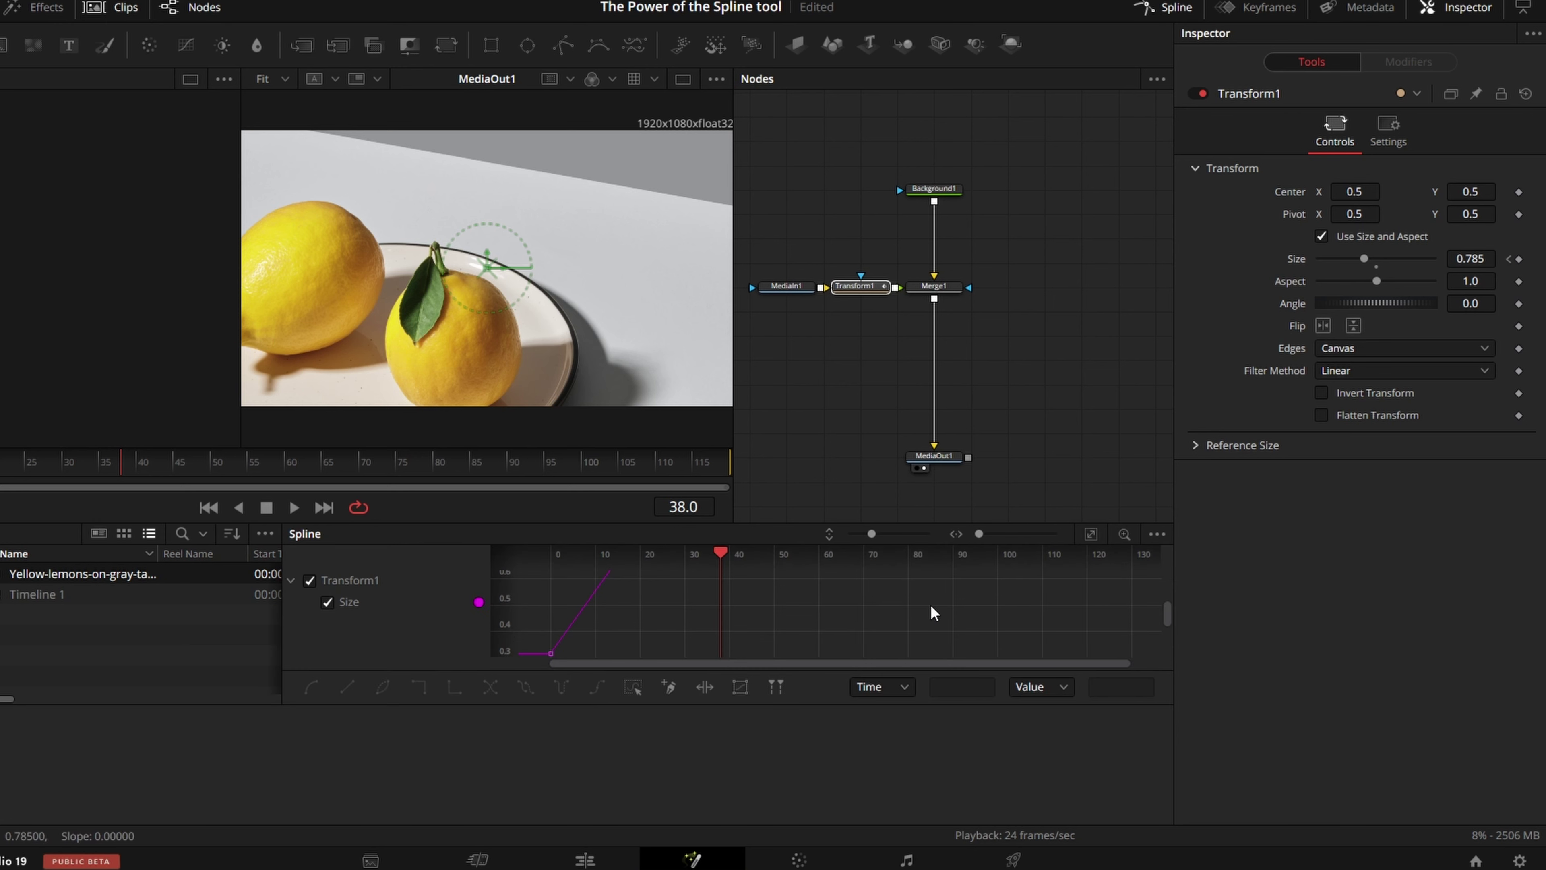
{"action": "left_click", "coordinate": [309, 581]}
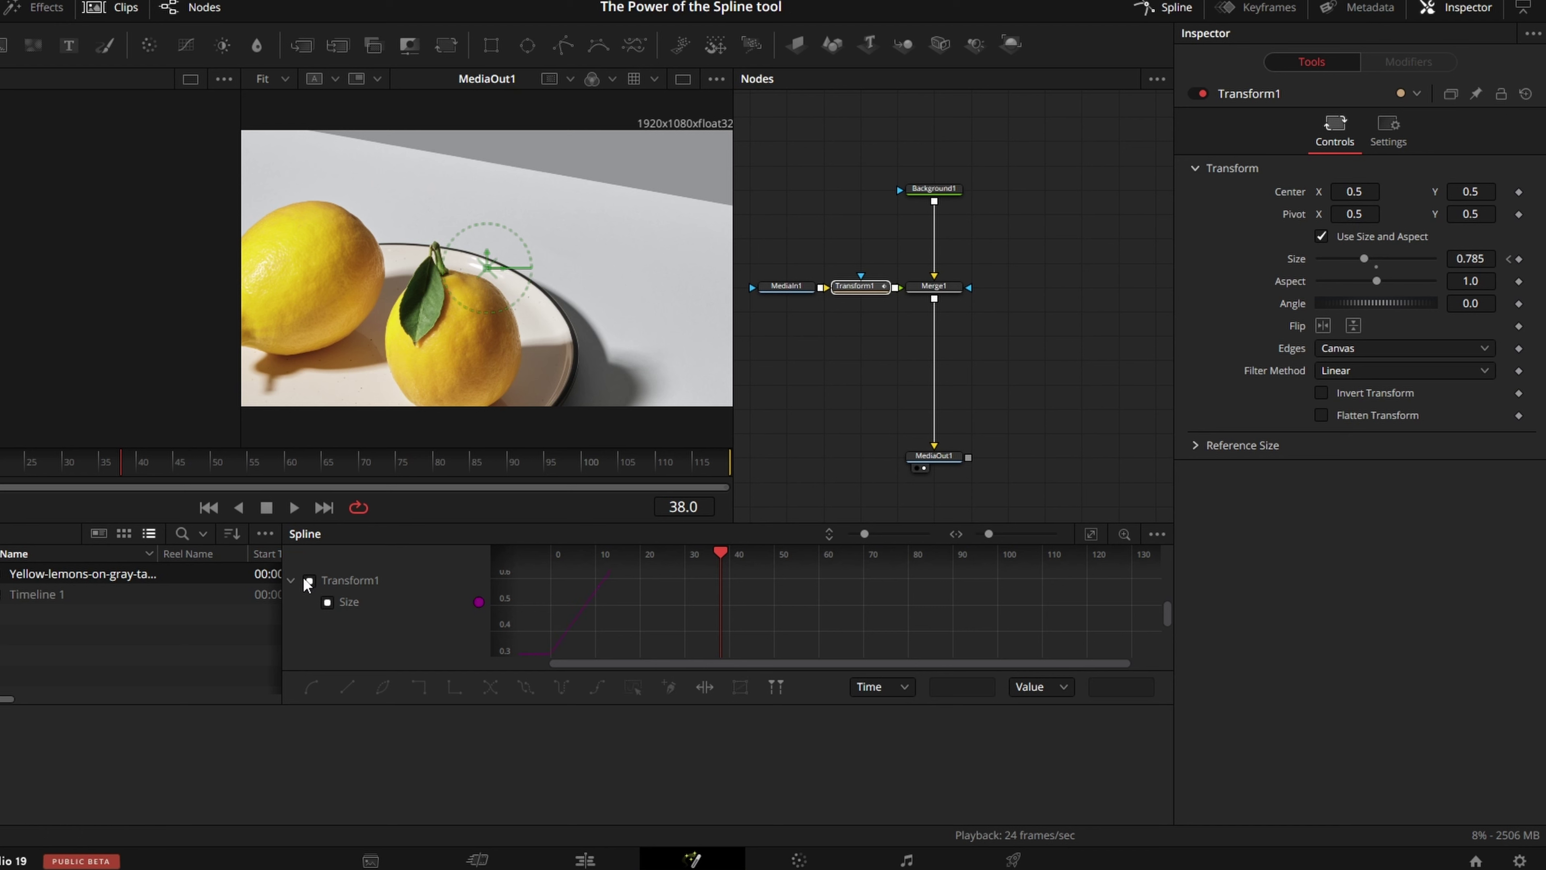
{"action": "left_click", "coordinate": [308, 579]}
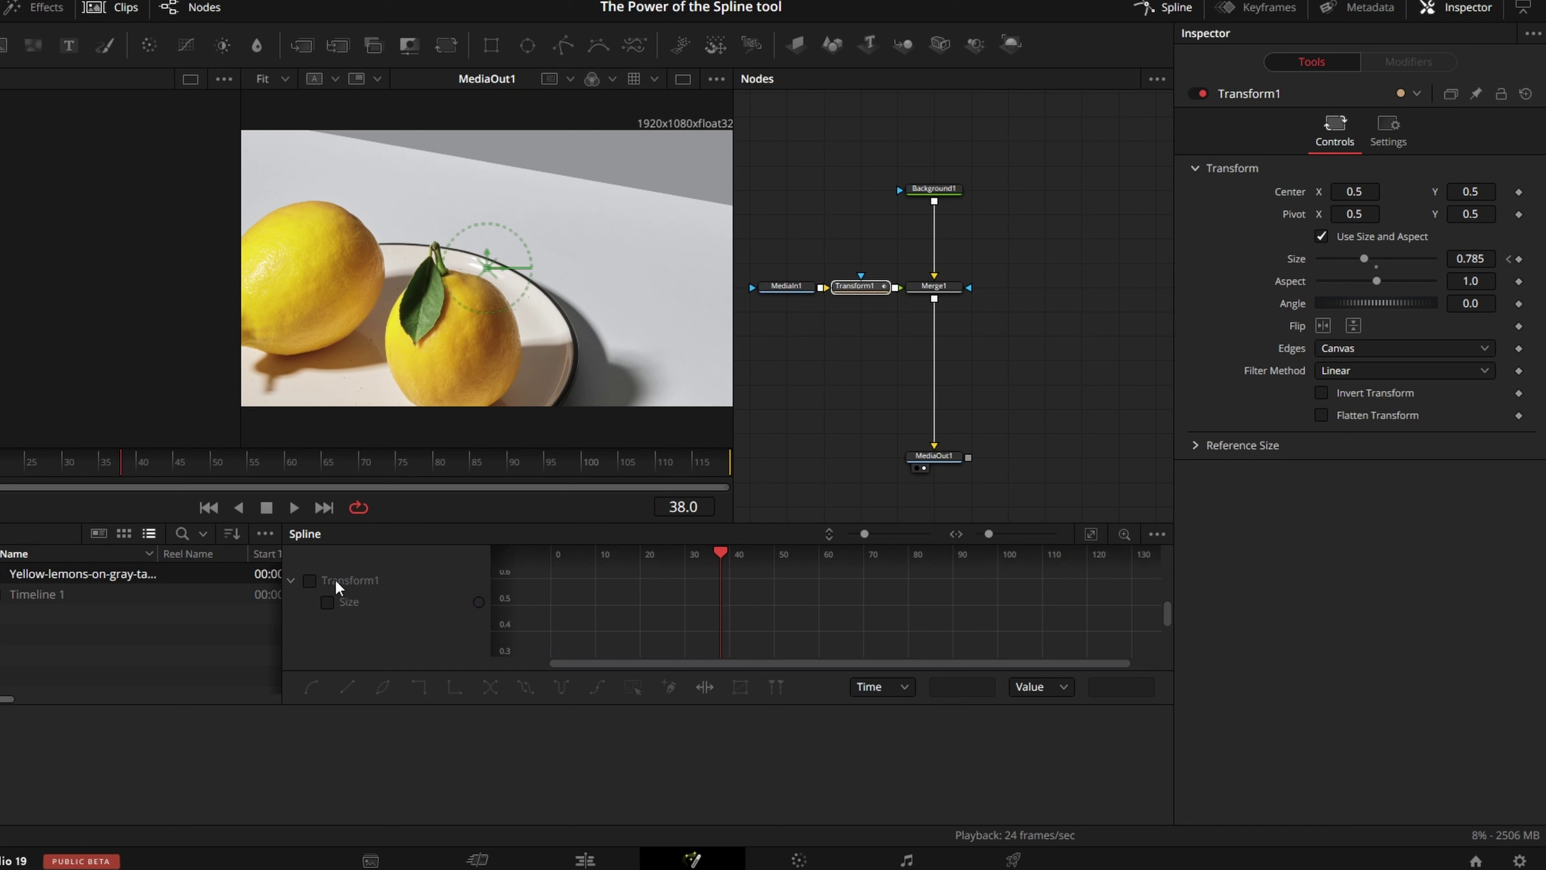
{"action": "left_click", "coordinate": [309, 581]}
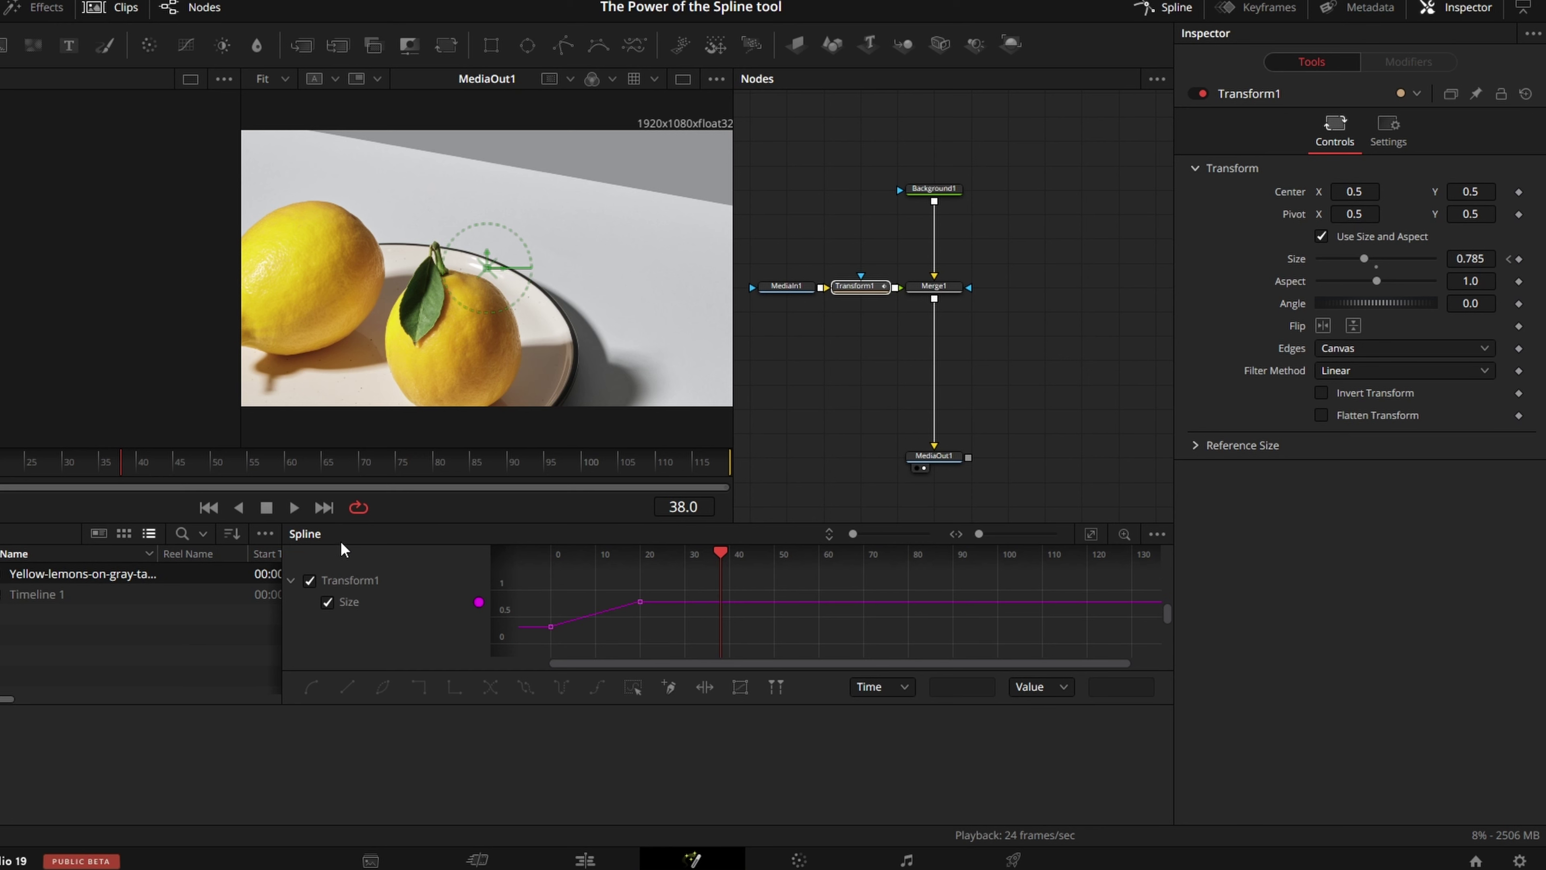
{"action": "left_click", "coordinate": [1157, 534]}
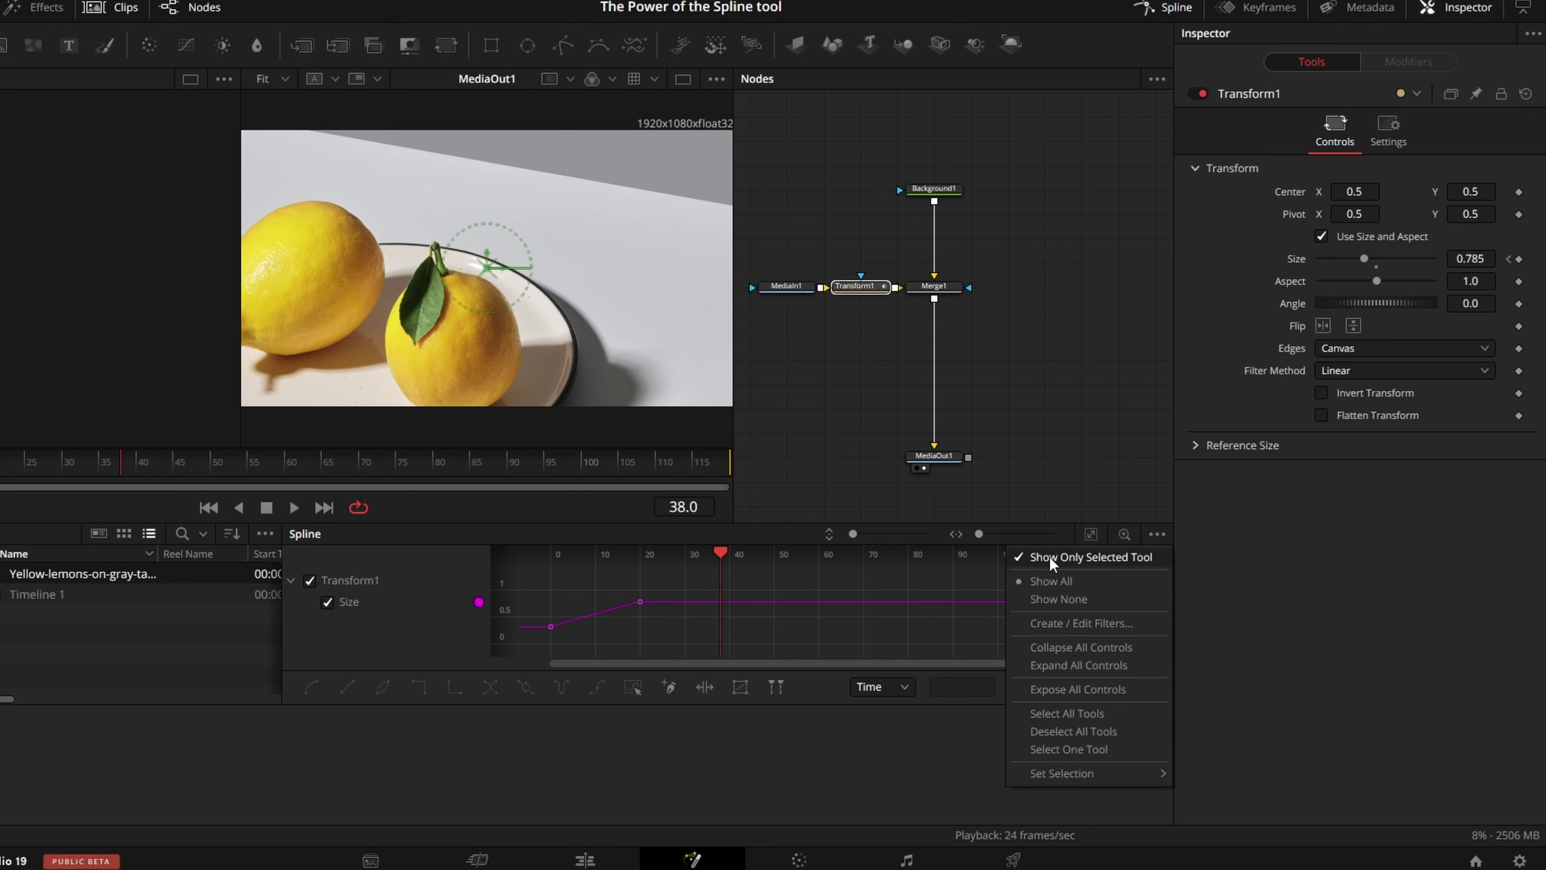
{"action": "left_click", "coordinate": [1049, 556]}
{"action": "left_click", "coordinate": [1158, 535]}
{"action": "left_click", "coordinate": [1119, 557]}
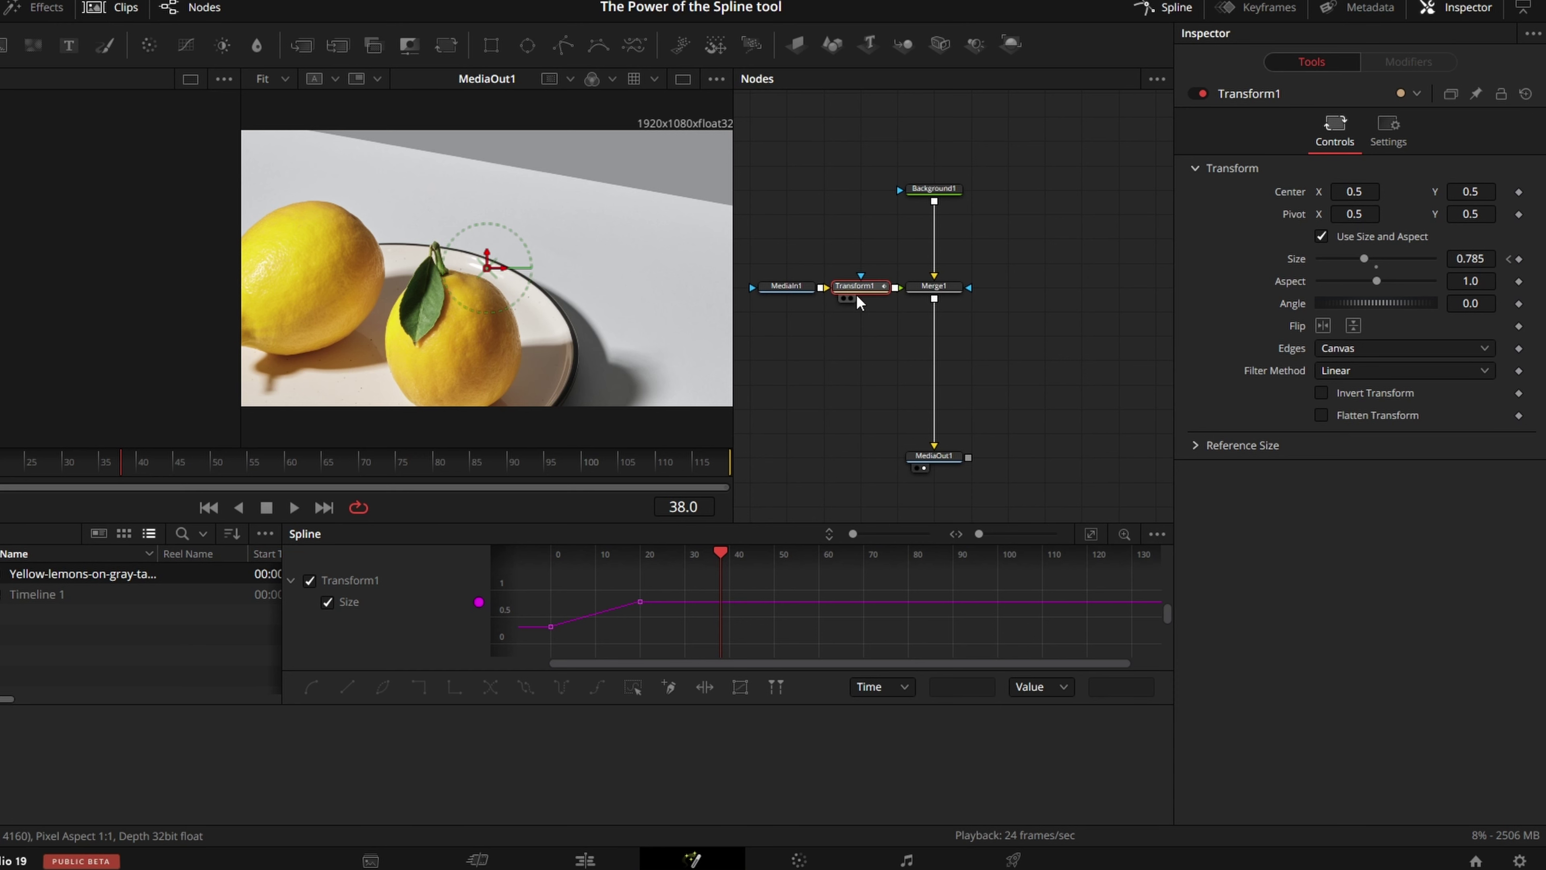
- Fit the Size curve to the graph, smooth its keyframes, and return to frame 0
{"action": "left_click", "coordinate": [1091, 536]}
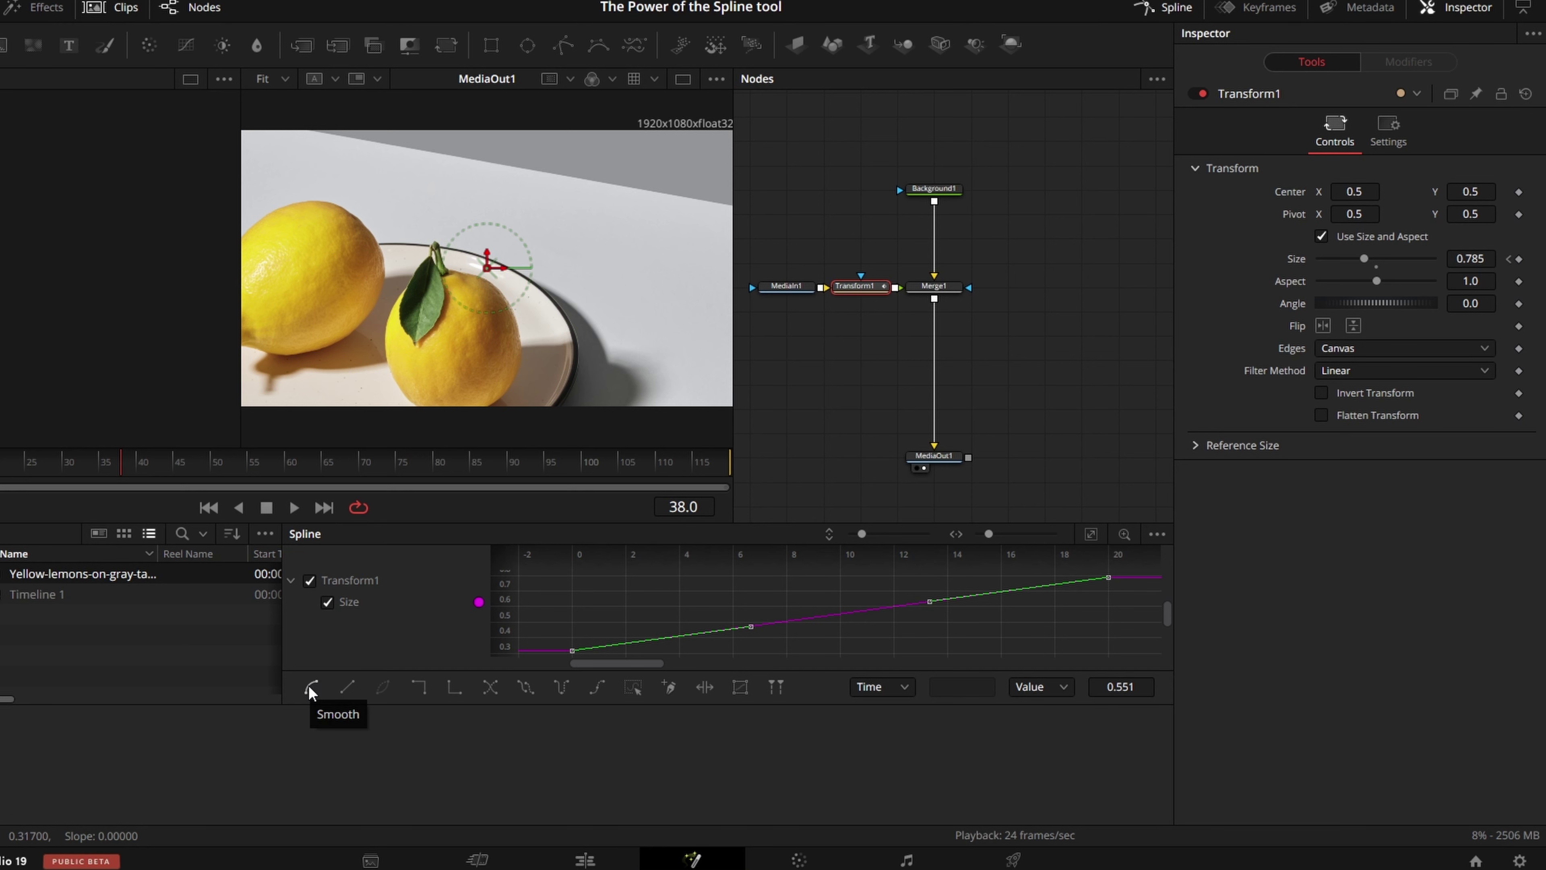
{"action": "key", "text": "s"}
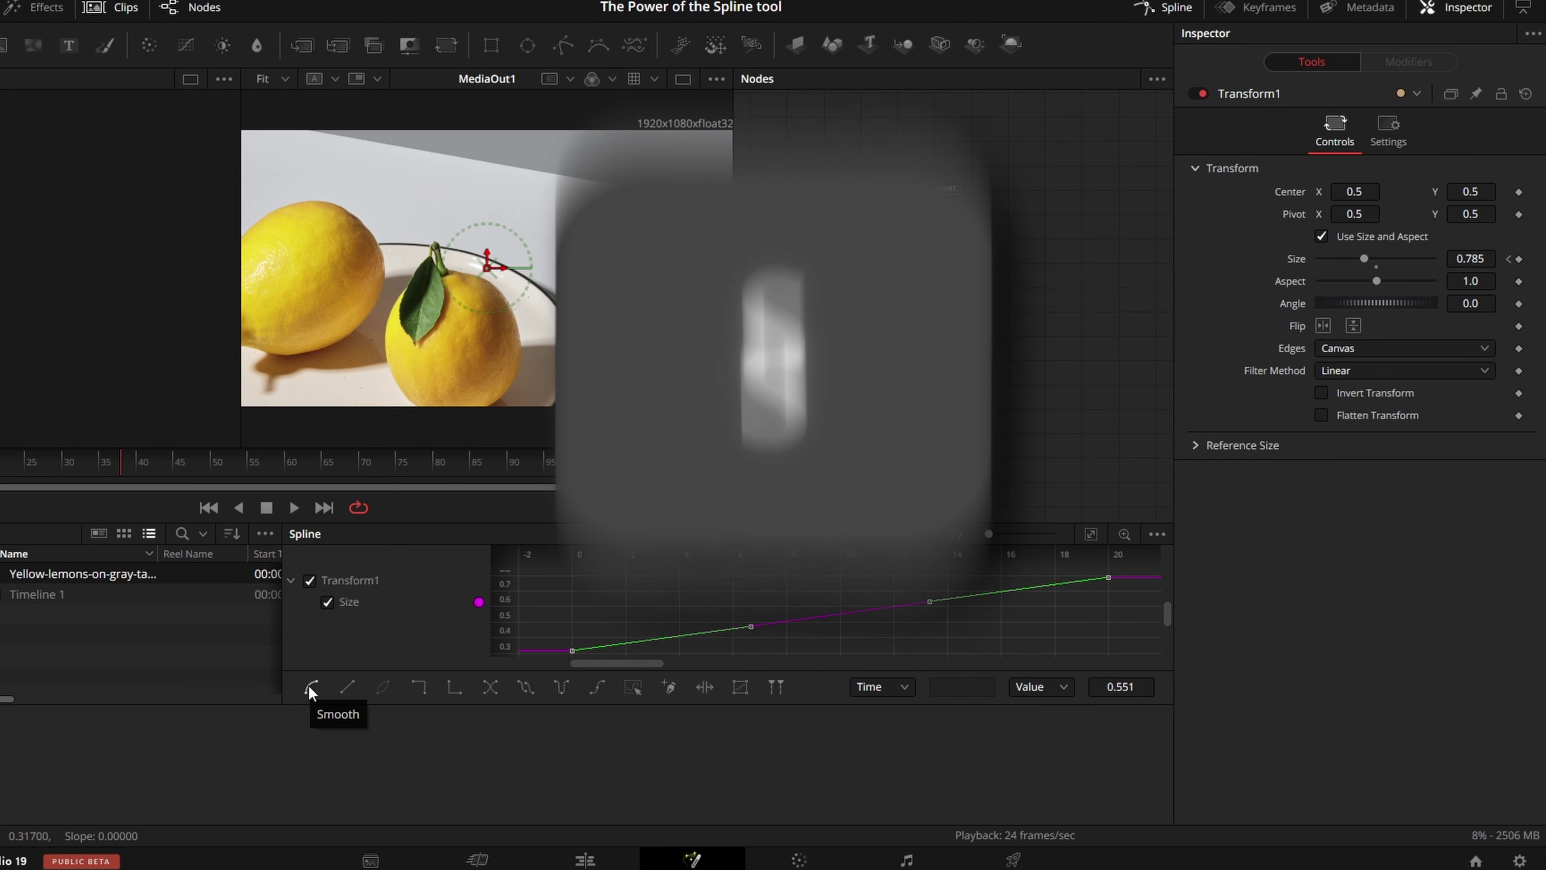
{"action": "left_click", "coordinate": [310, 688]}
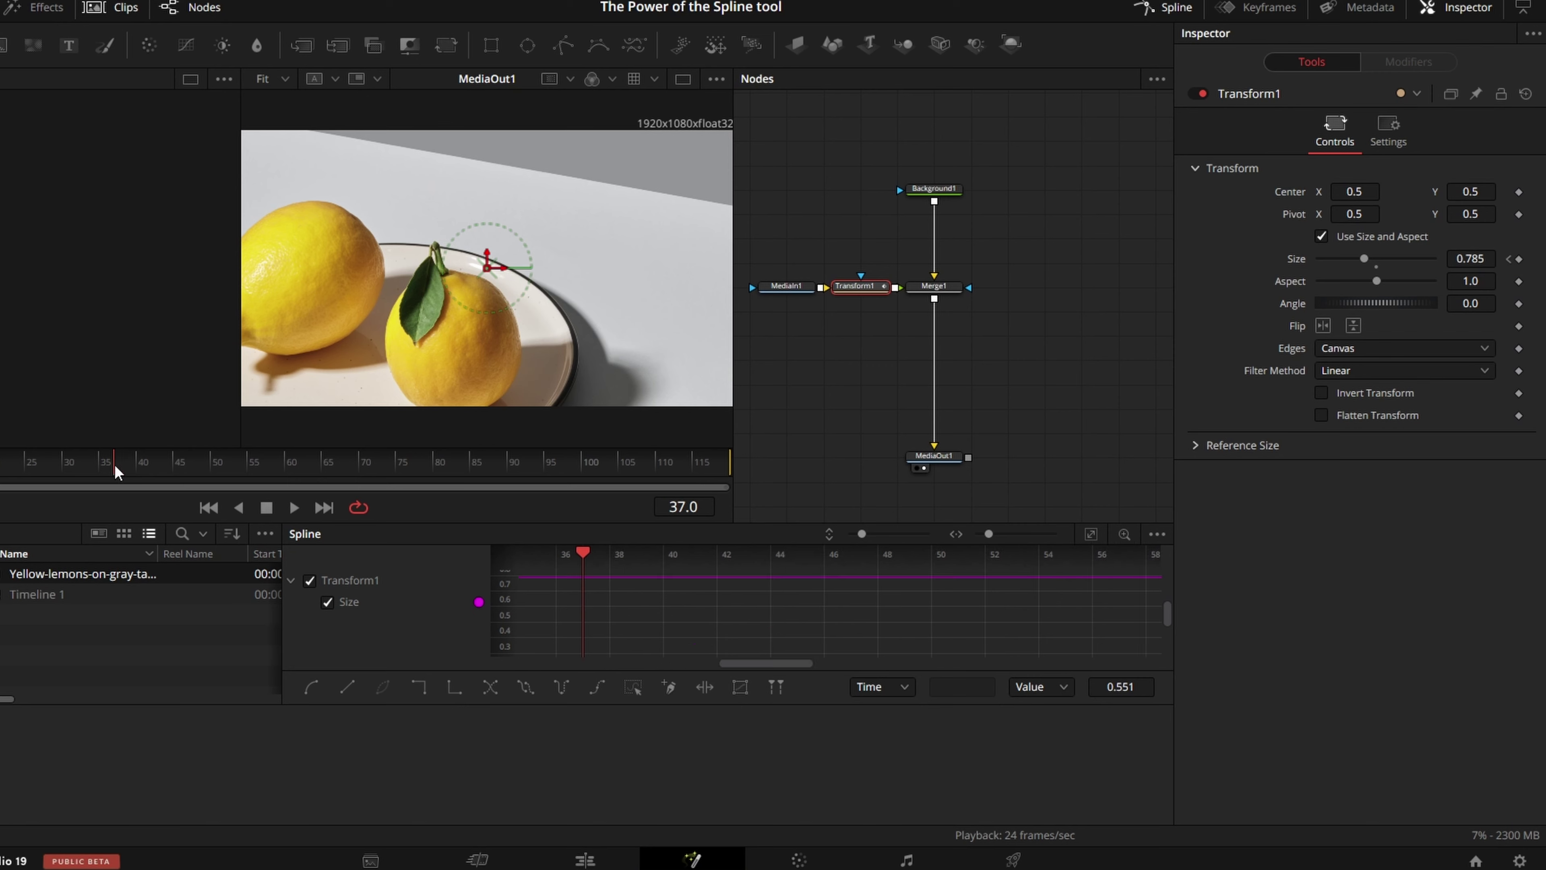
{"action": "key", "text": "Home"}
{"action": "left_click", "coordinate": [860, 356]}
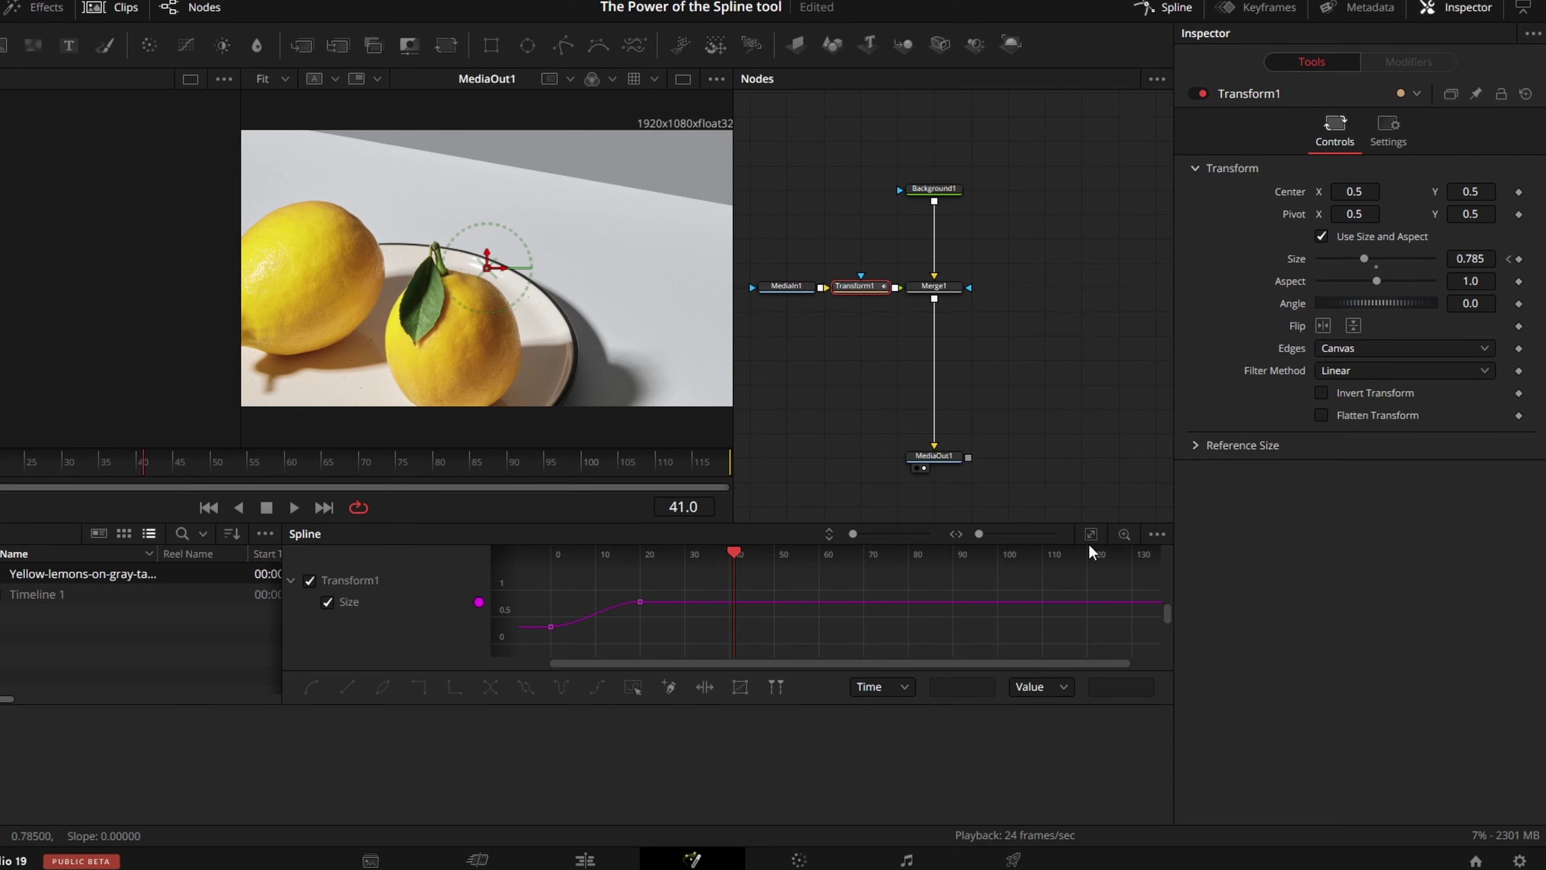
- Set both Size keyframes to Step In and play the jumping zoom from frame 0
{"action": "left_click_drag", "start_coordinate": [672, 577], "coordinate": [532, 638]}
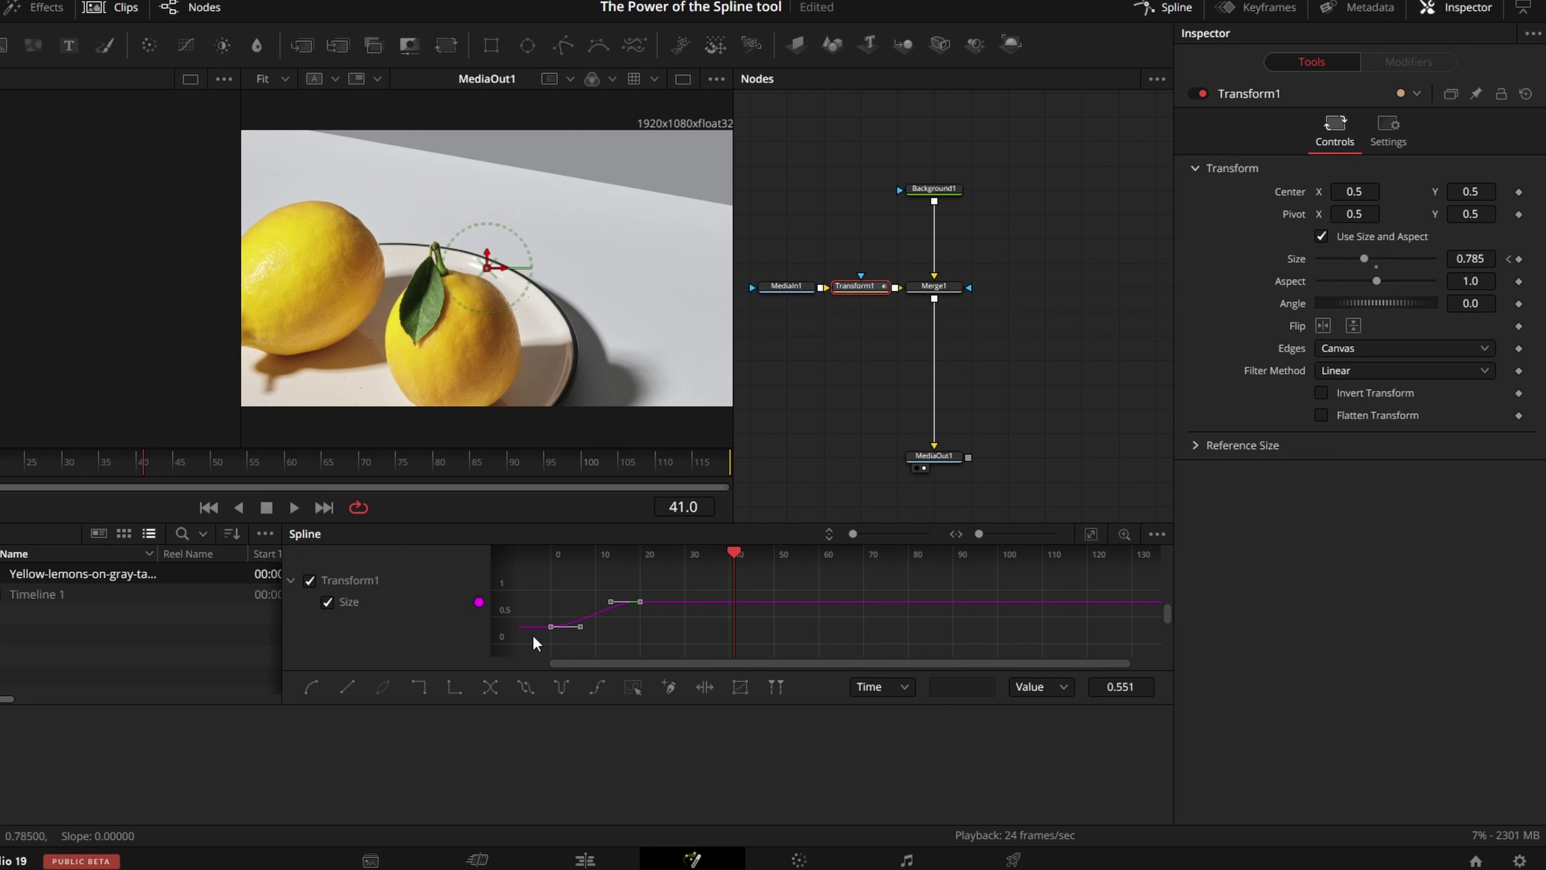
{"action": "left_click", "coordinate": [420, 688]}
{"action": "key", "text": "Home"}
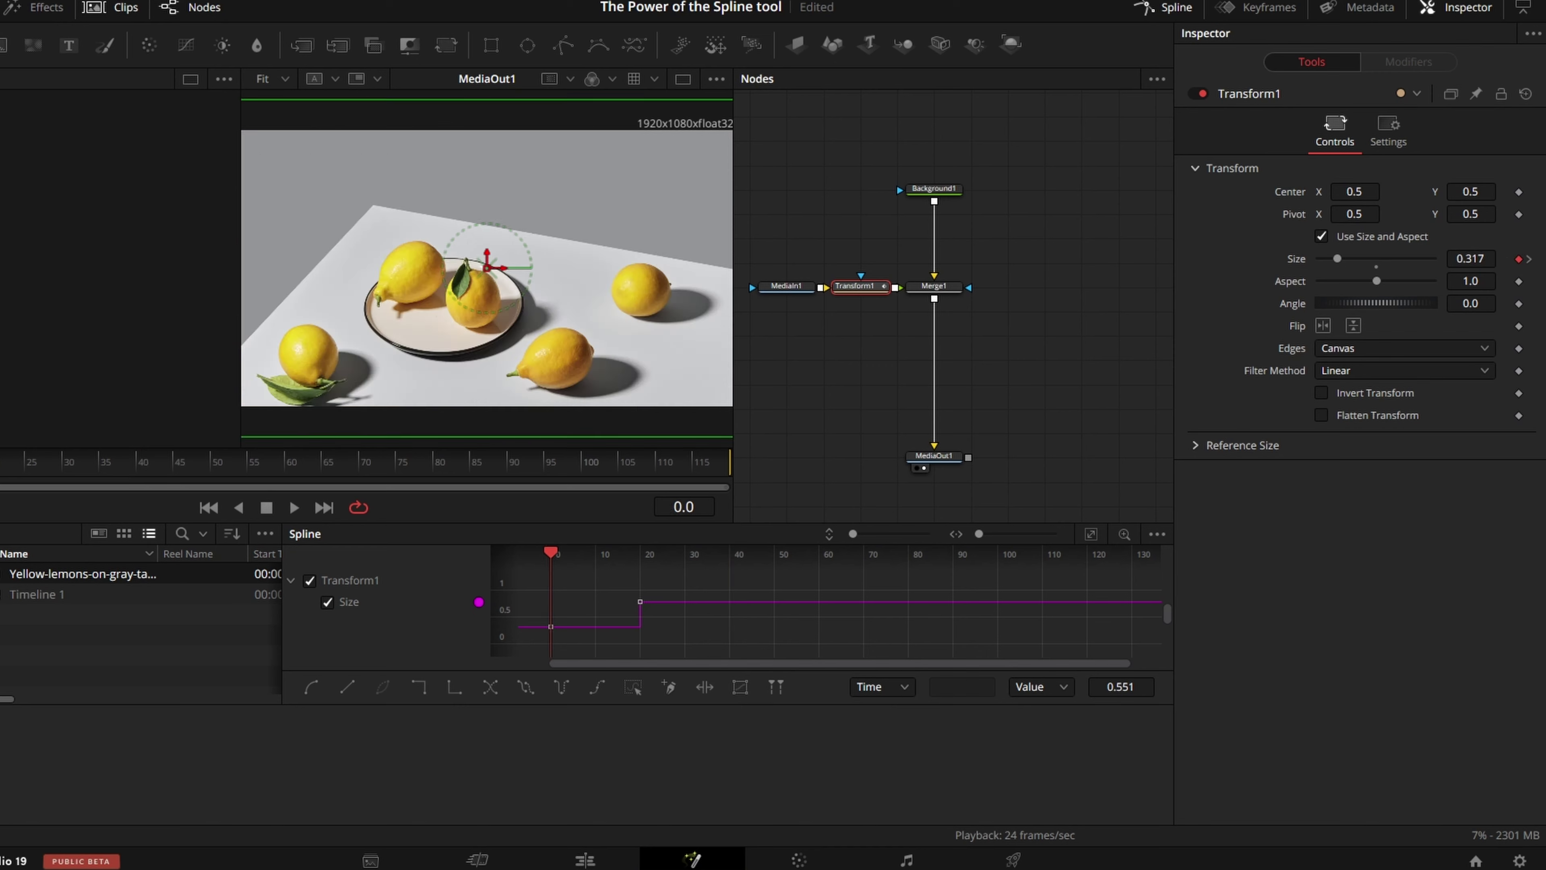
{"action": "left_click", "coordinate": [845, 361]}
{"action": "key", "text": "space"}
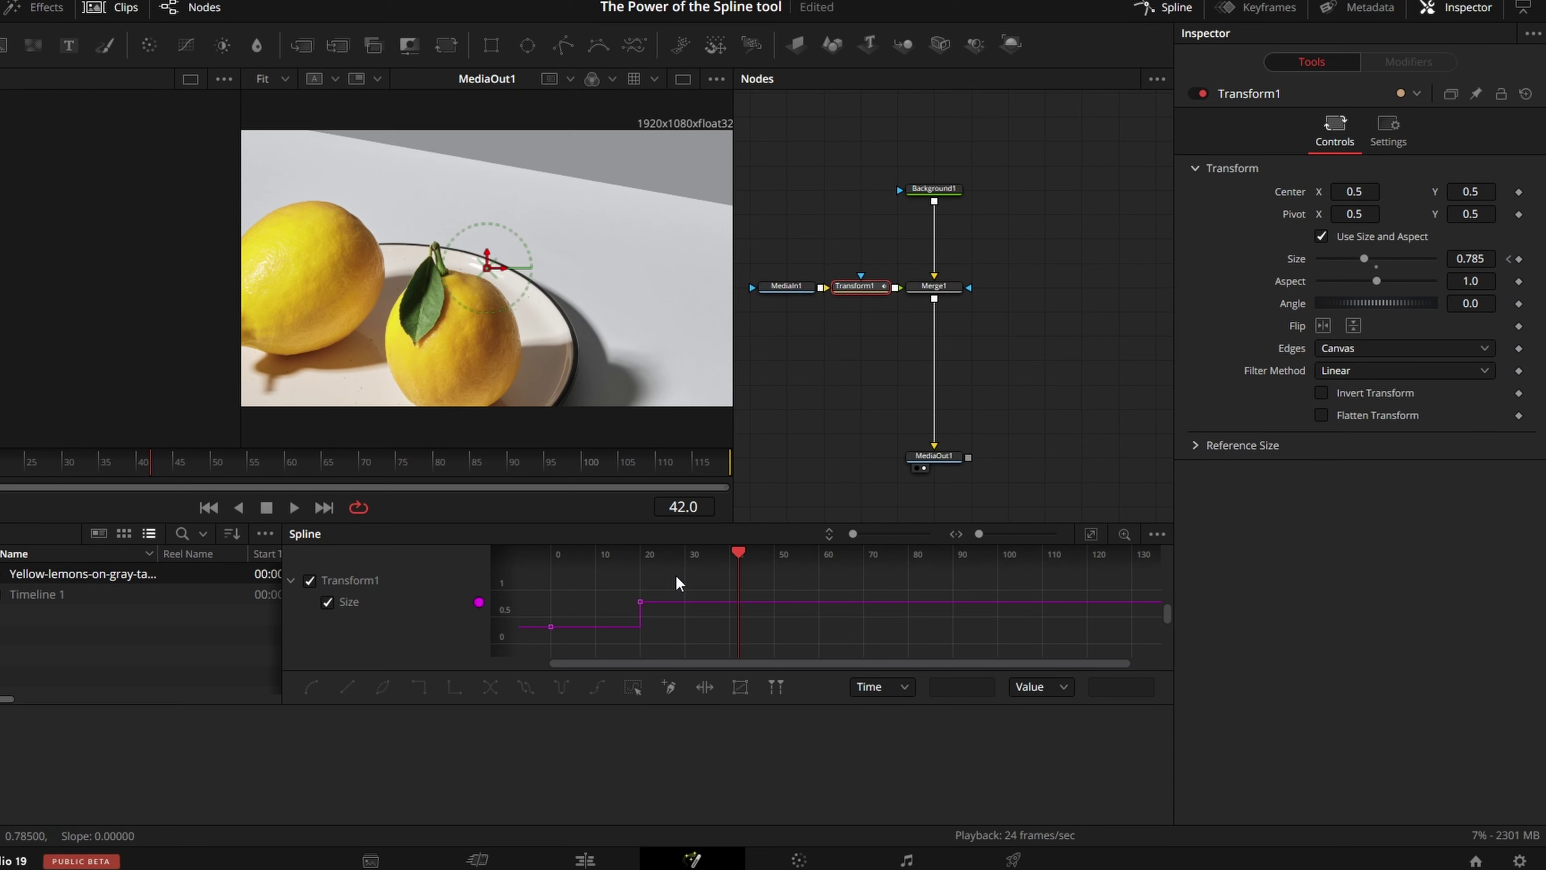
- Smooth the Size keyframes, apply an Out Back Cubic ease, and play from the start
{"action": "left_click_drag", "start_coordinate": [675, 575], "coordinate": [529, 649]}
{"action": "key", "text": "shift+s"}
{"action": "right_click", "coordinate": [597, 610]}
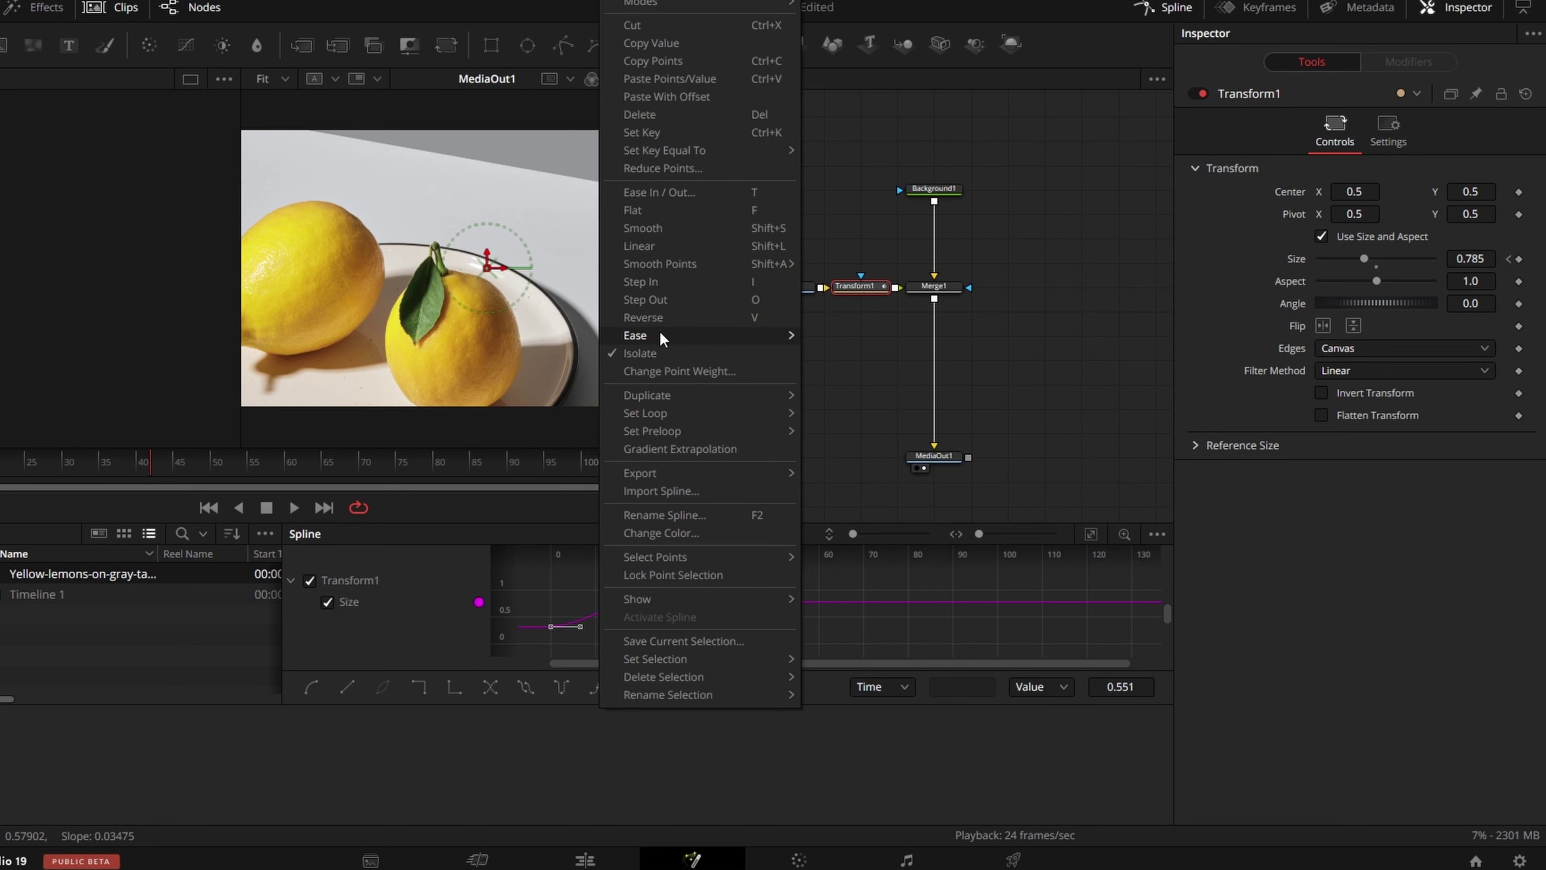
{"action": "mouse_move", "coordinate": [662, 339]}
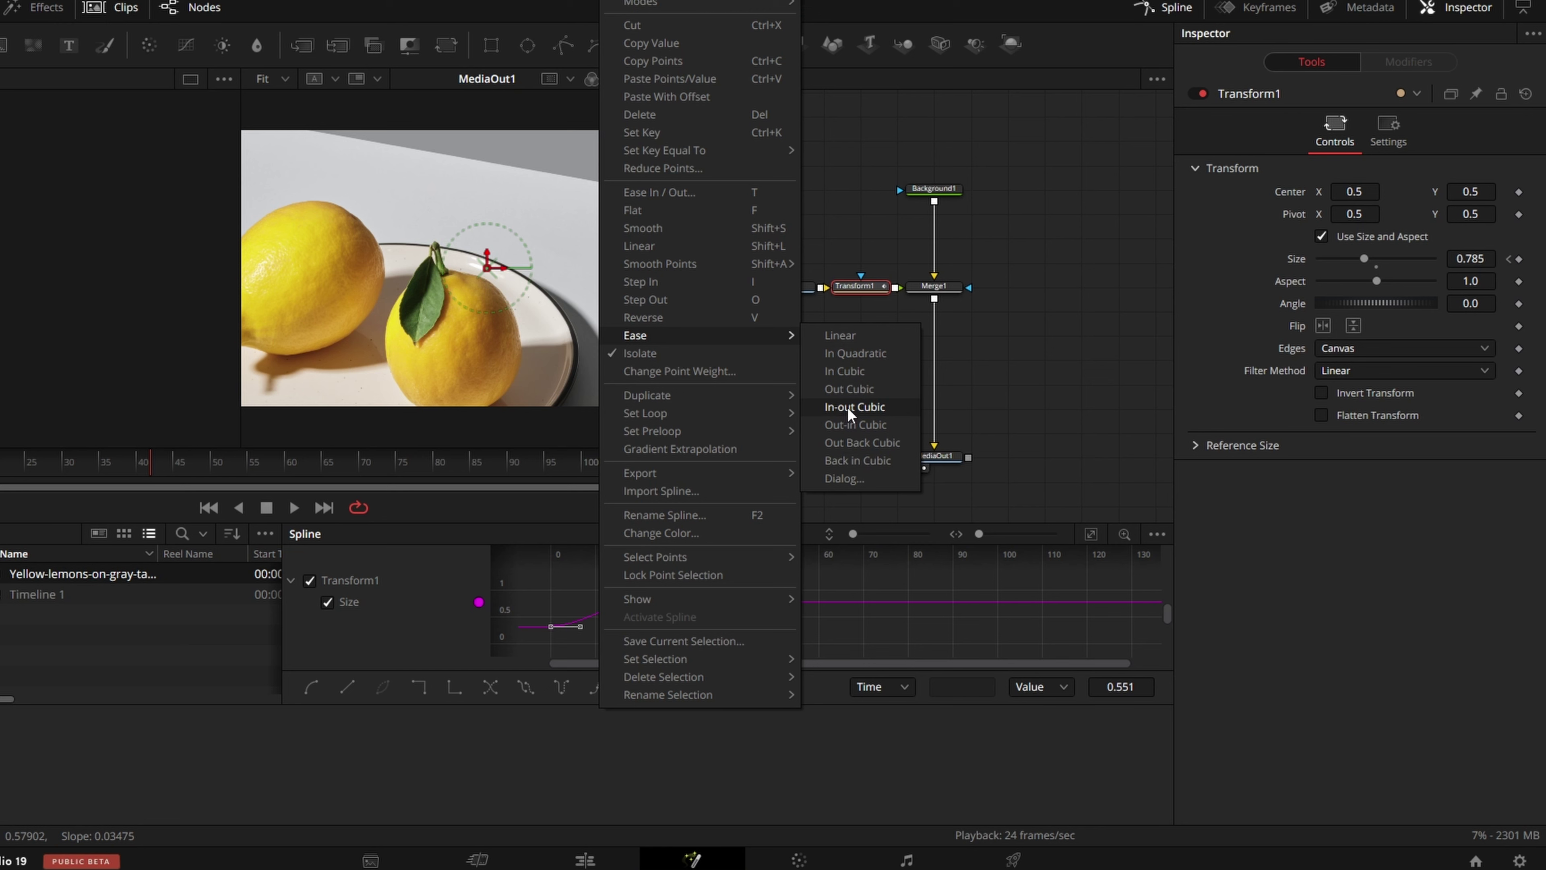
{"action": "left_click", "coordinate": [866, 443]}
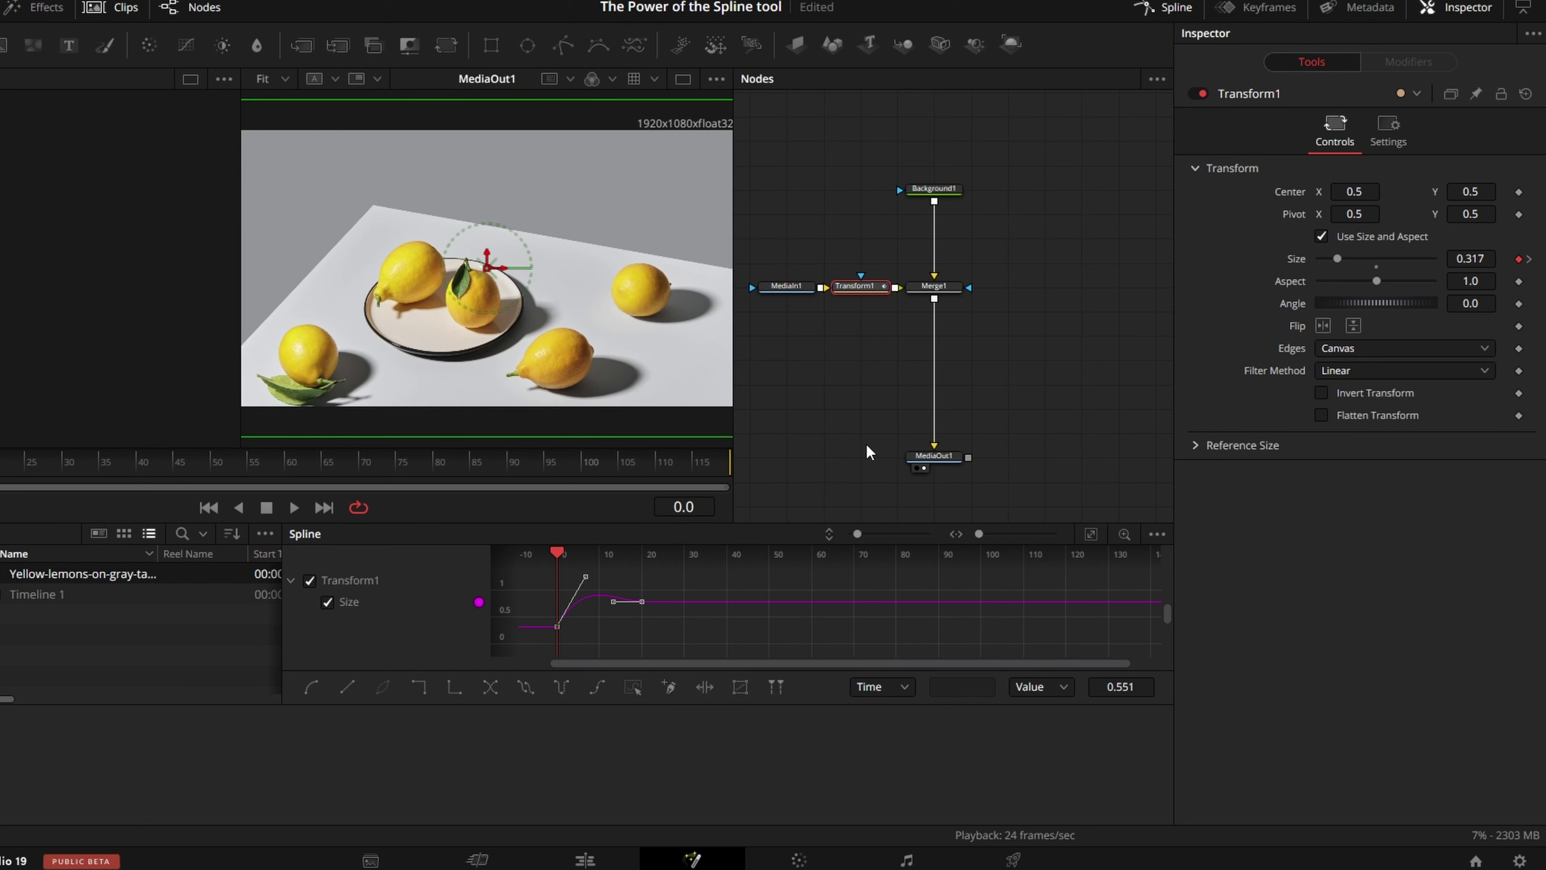
{"action": "left_click", "coordinate": [845, 398]}
{"action": "key", "text": "space"}
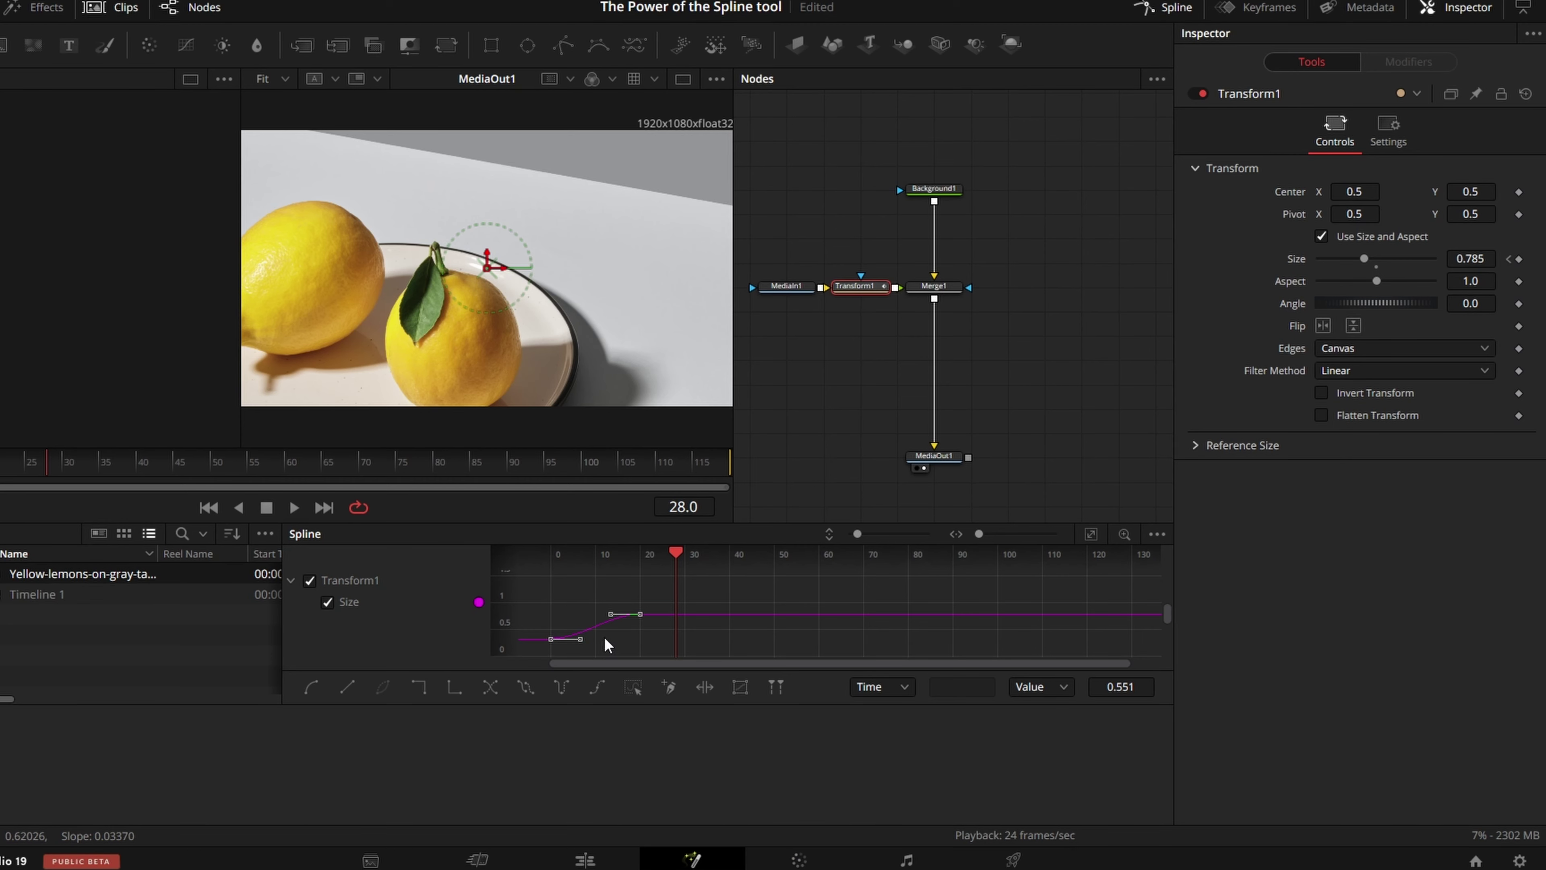
- Raise the second keyframe's incoming handle for a tall overshoot, then replay from frame 0
{"action": "left_click", "coordinate": [611, 615]}
{"action": "left_click_drag", "start_coordinate": [607, 621], "coordinate": [578, 573]}
{"action": "left_click_drag", "start_coordinate": [663, 615], "coordinate": [636, 541]}
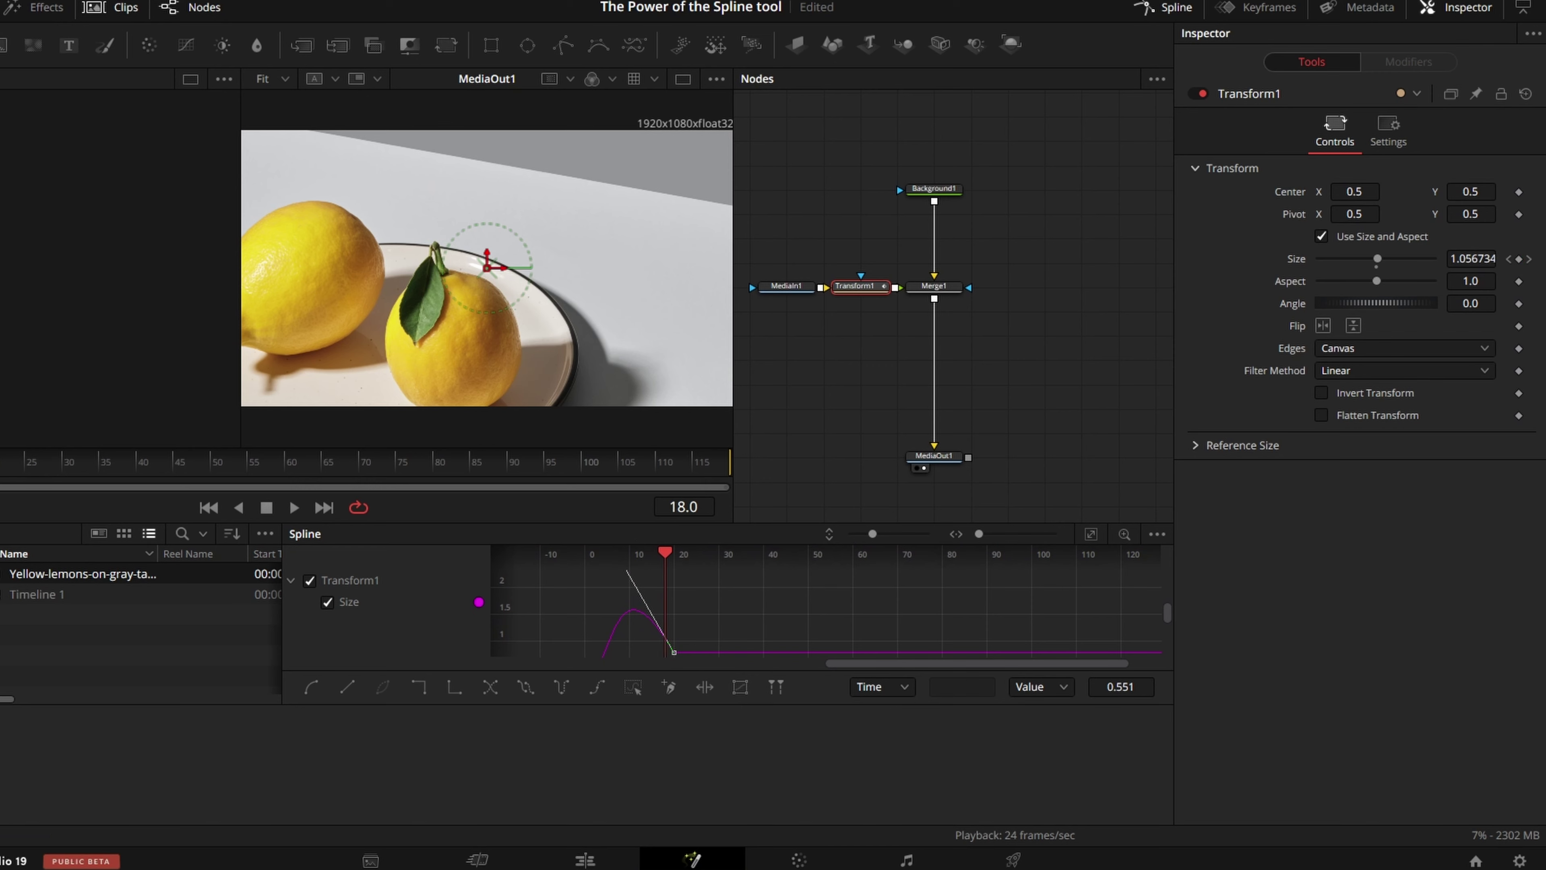
{"action": "key", "text": "Home"}
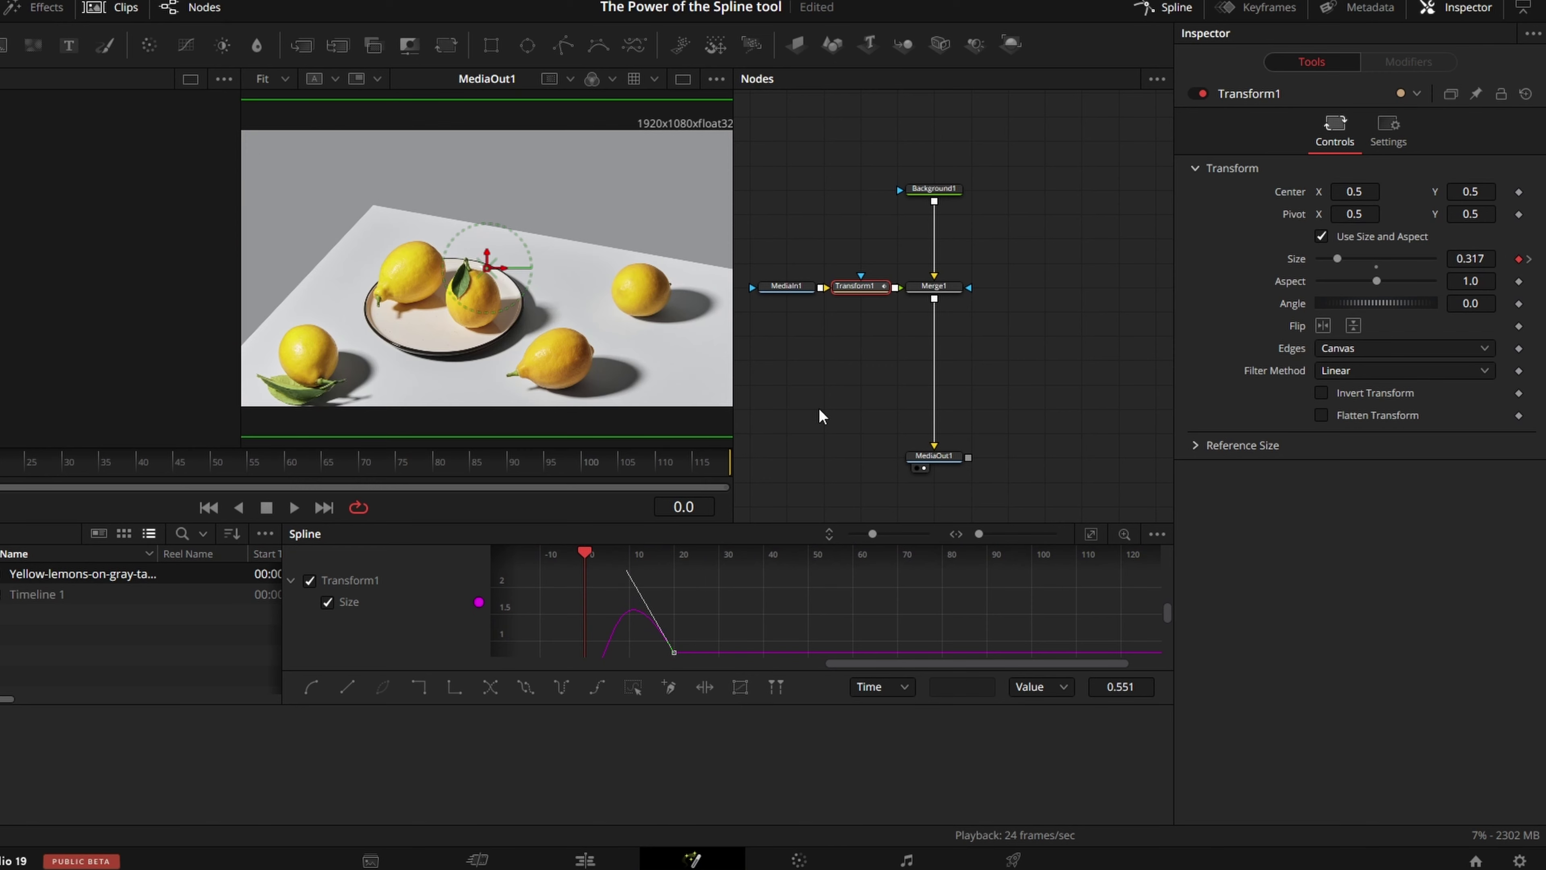
{"action": "left_click", "coordinate": [843, 383]}
{"action": "key", "text": "space"}
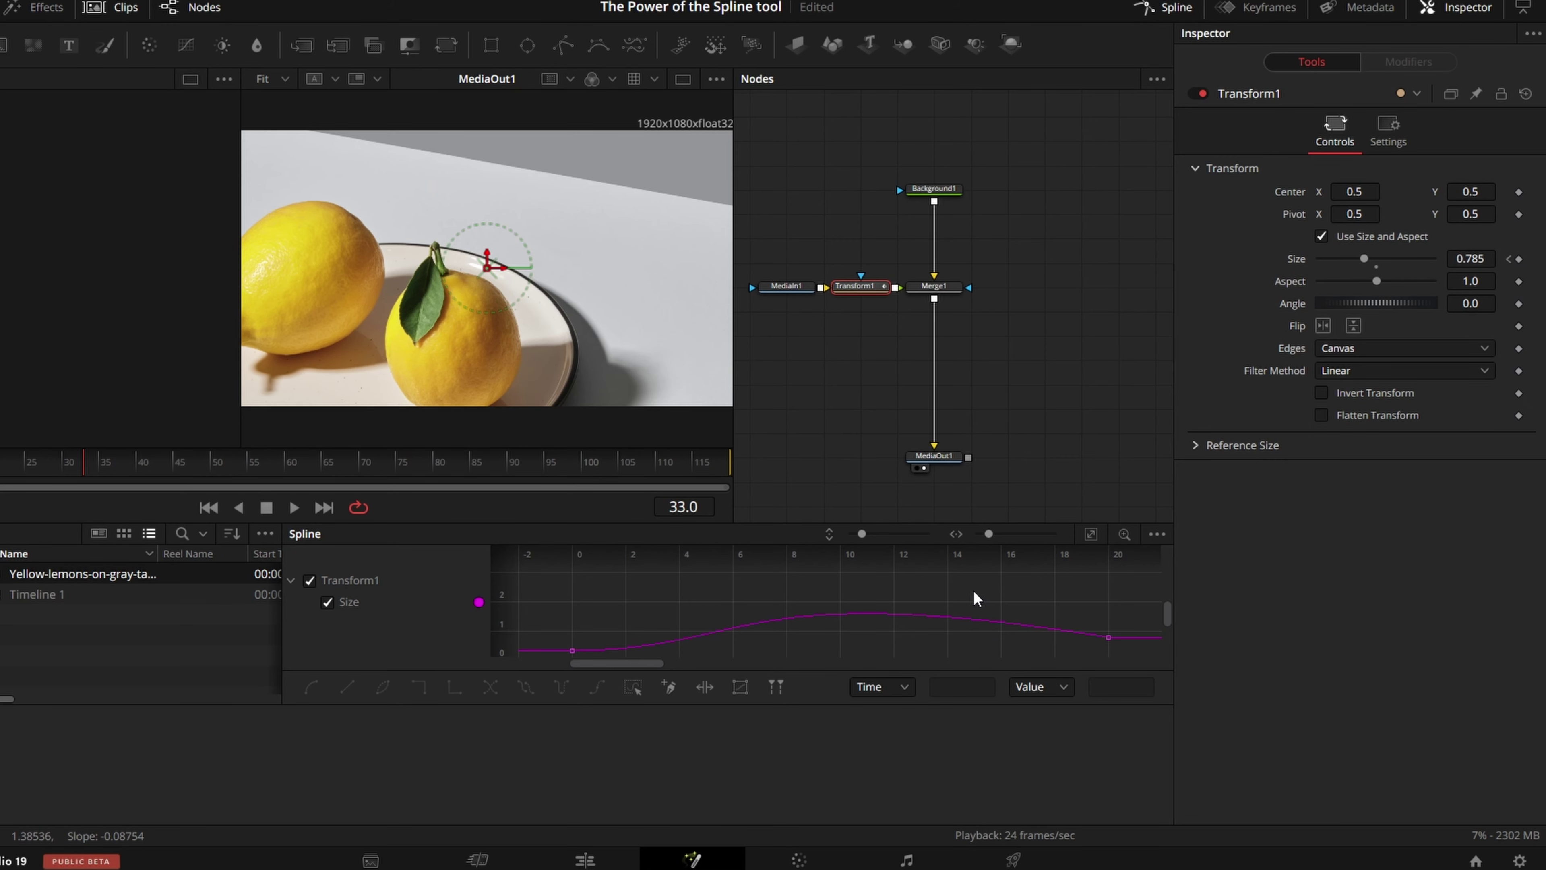
- Give both Size keyframes Ease In and Ease Out of 100, then rewind to frame 0
{"action": "key", "text": "ctrl+a"}
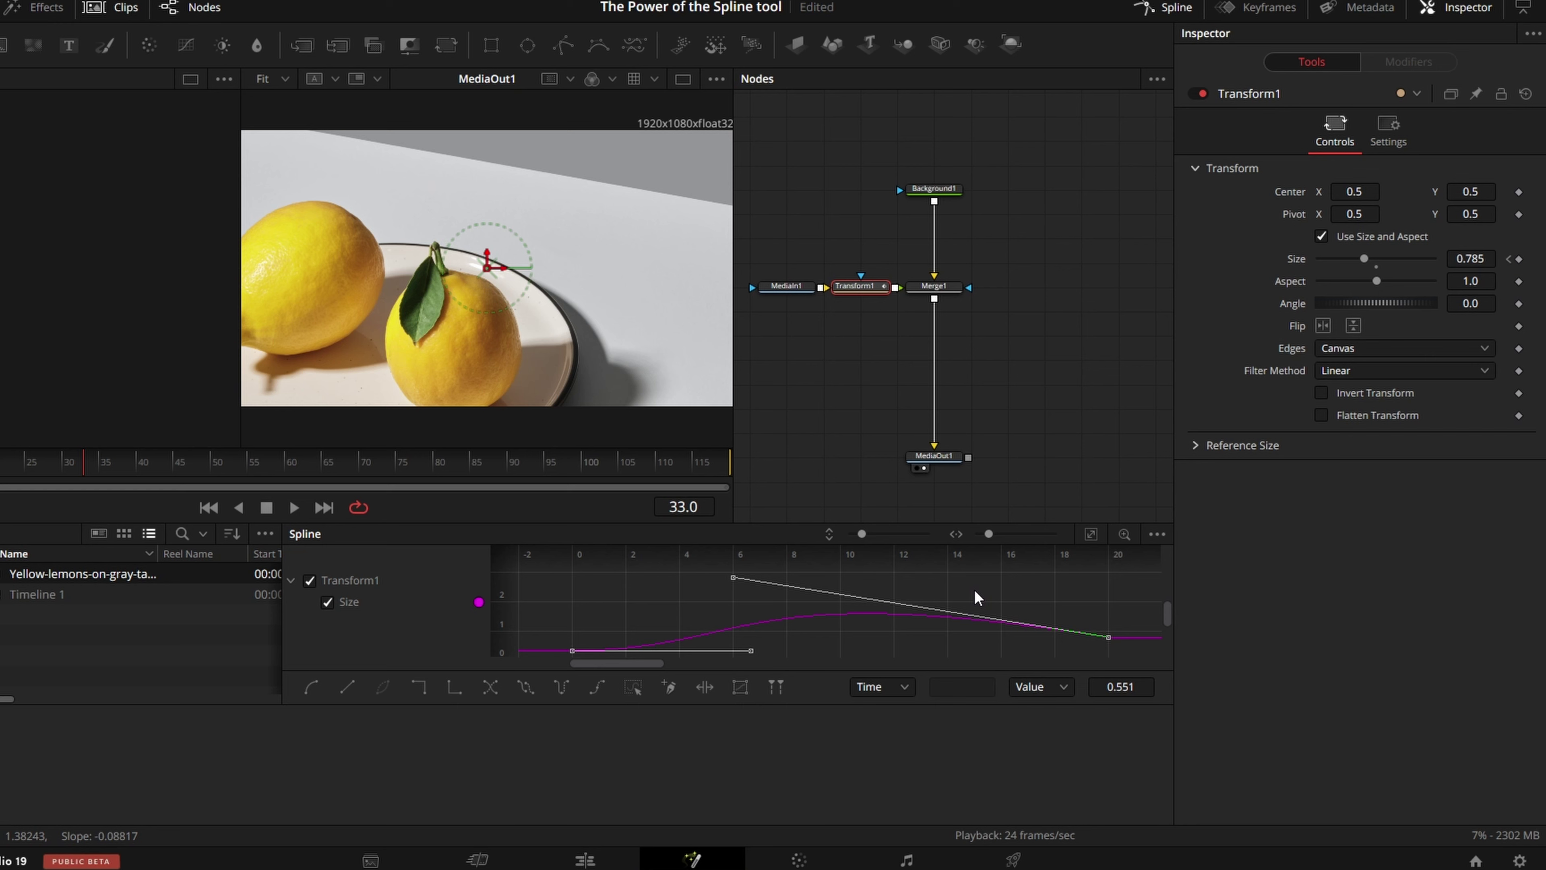
{"action": "key", "text": "s"}
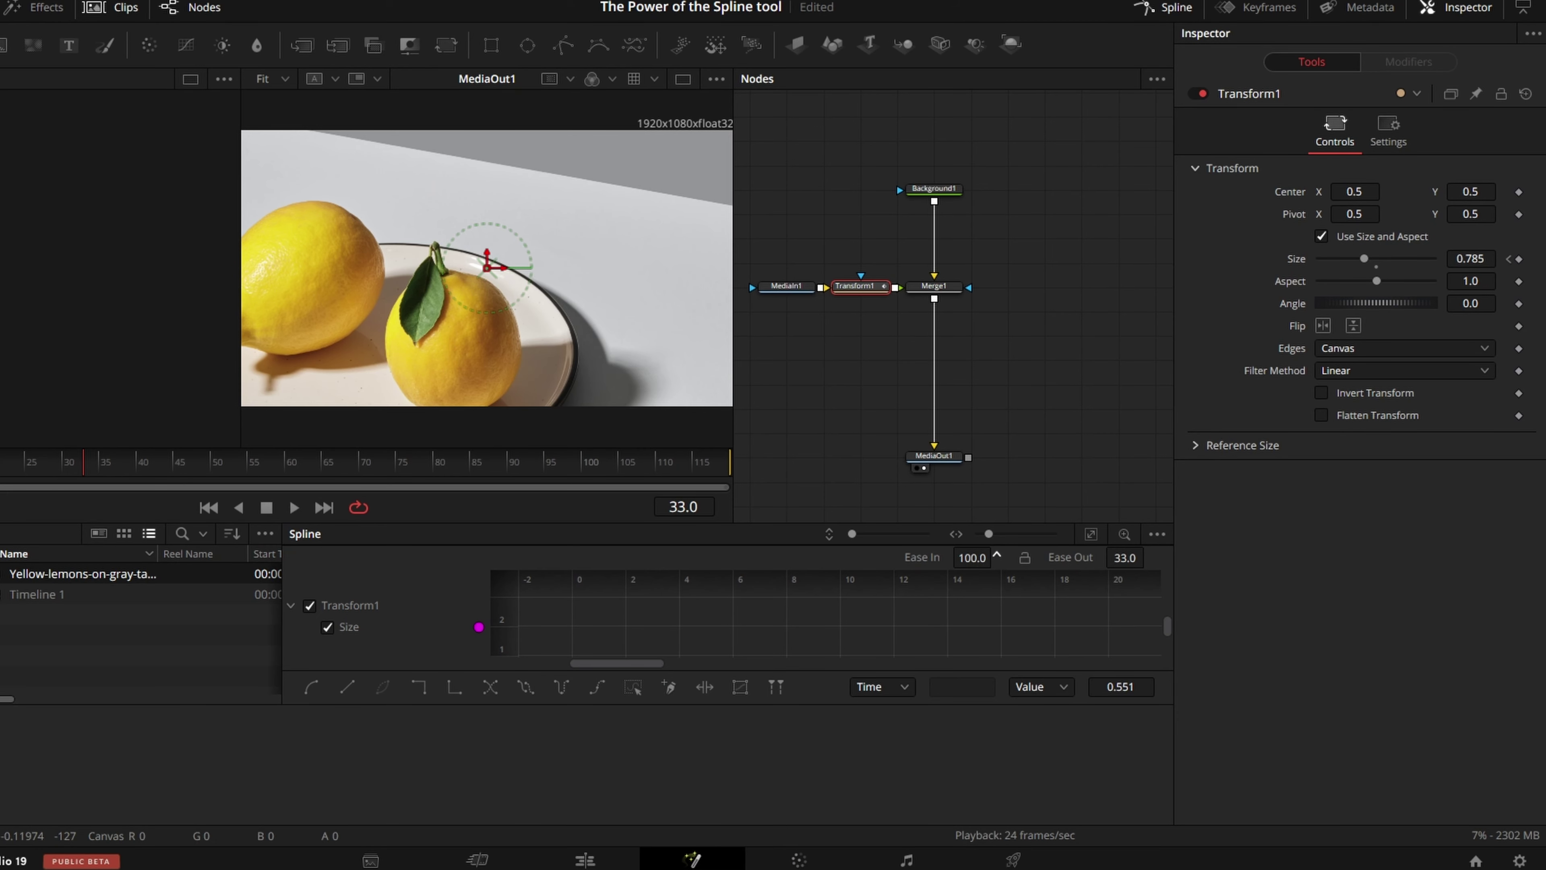
{"action": "left_click_drag", "start_coordinate": [1118, 557], "coordinate": [1142, 564]}
{"action": "left_click_drag", "start_coordinate": [85, 481], "coordinate": [3, 475]}
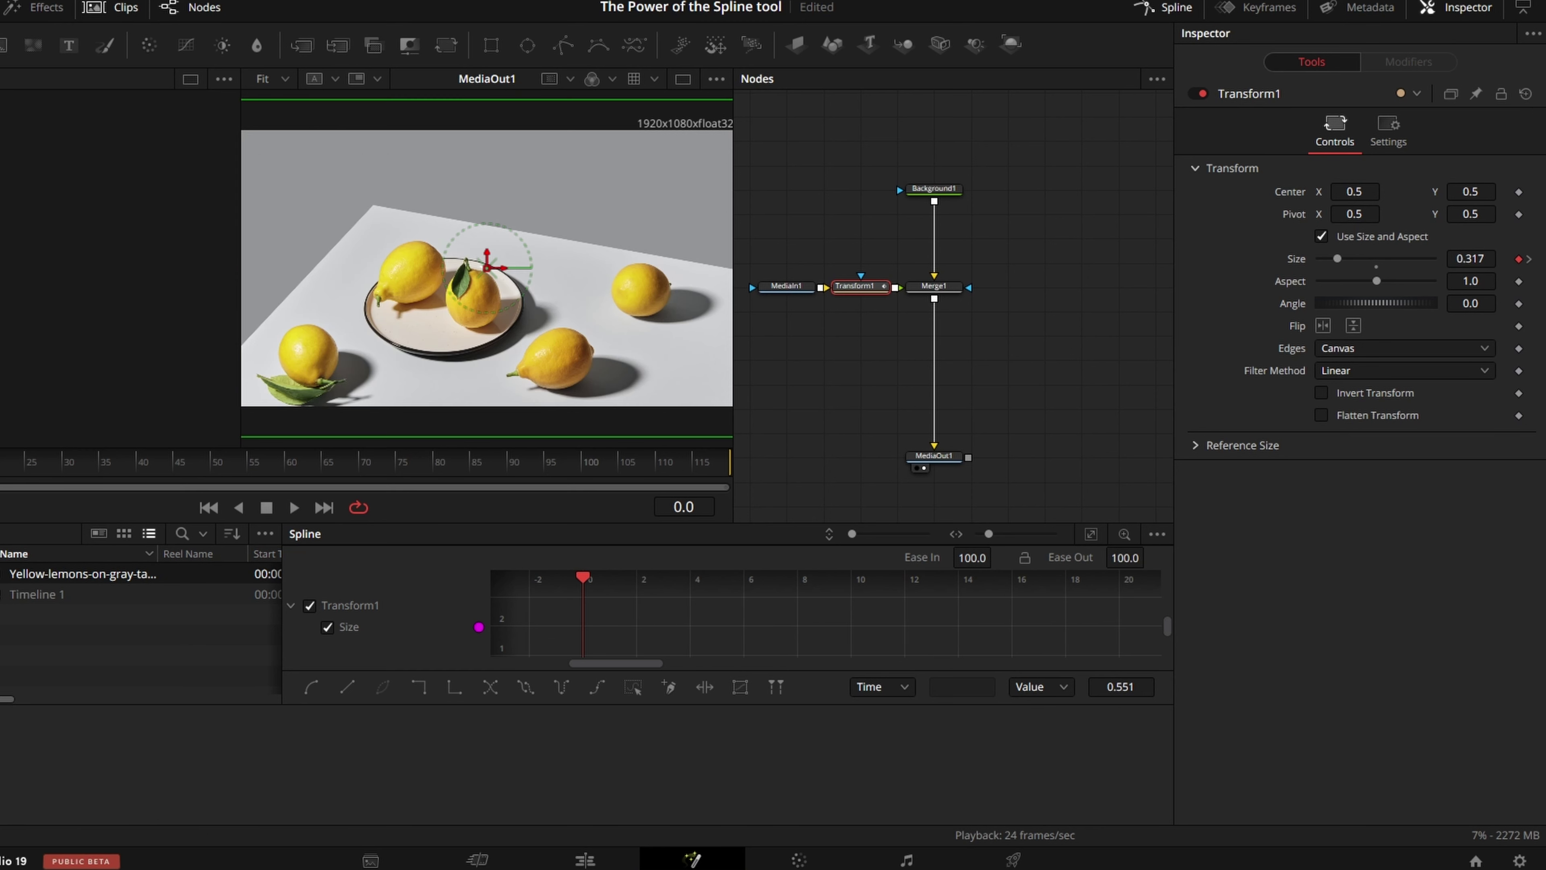
{"action": "left_click", "coordinate": [846, 358]}
{"action": "key", "text": "space"}
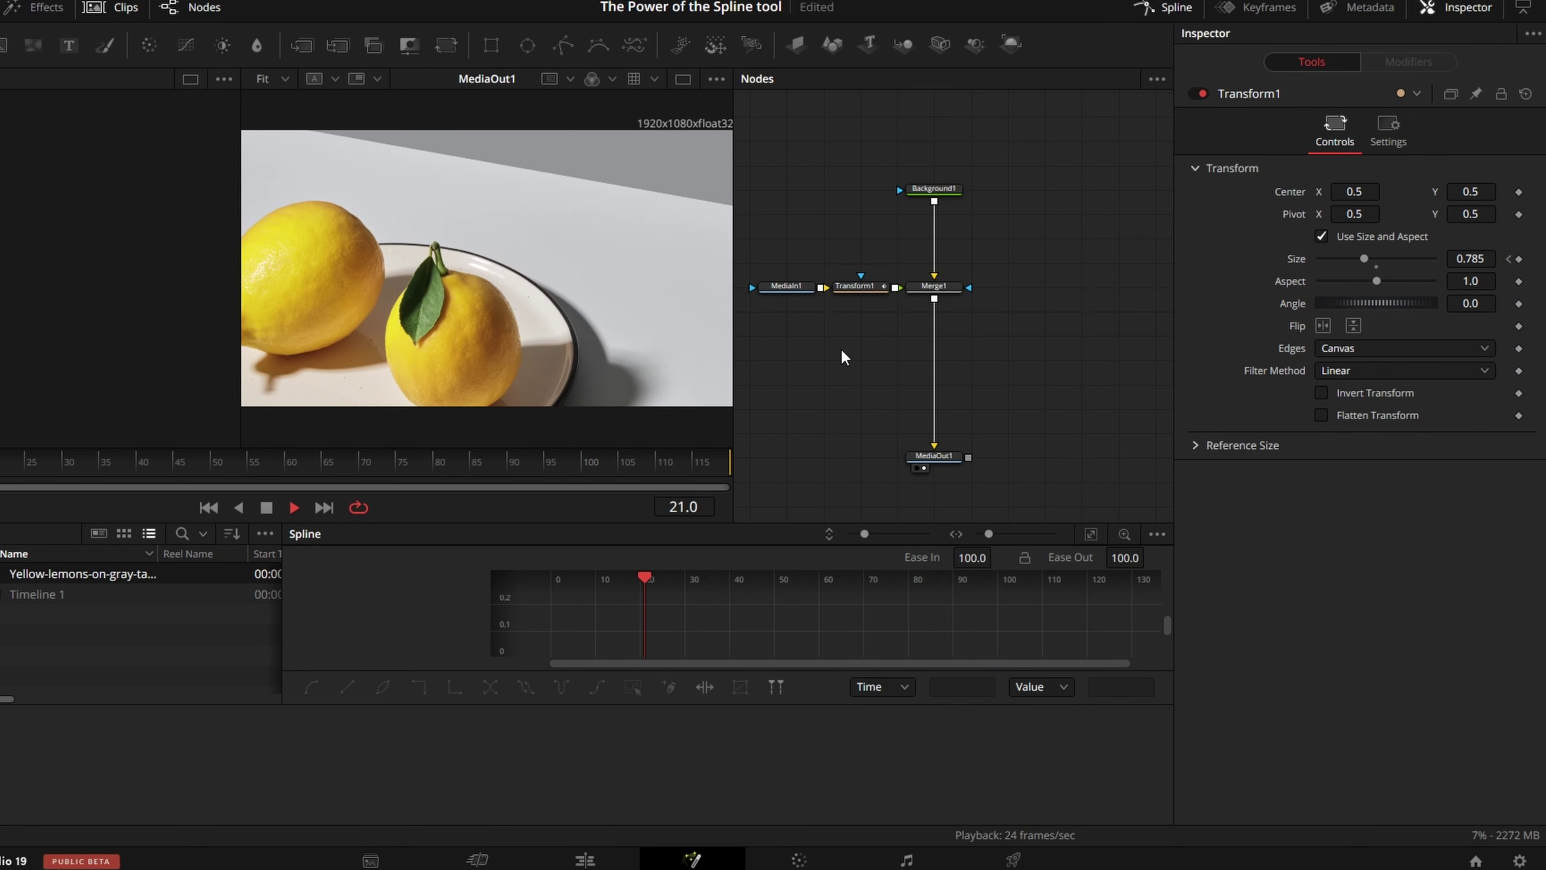